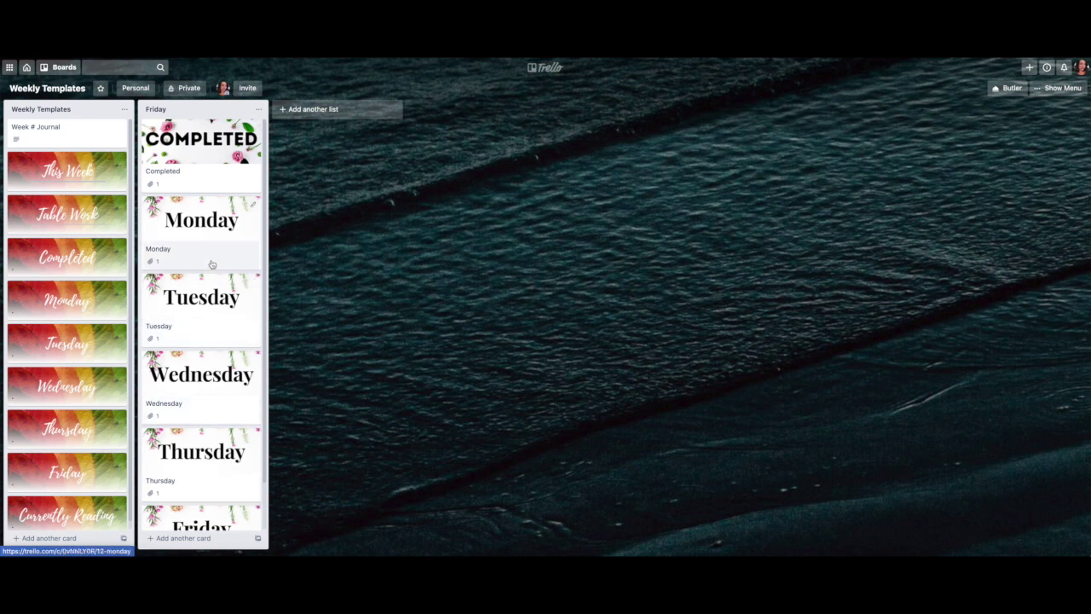
- Copy the Weekly Templates list within its board, keeping the same name
left_click(126, 110)
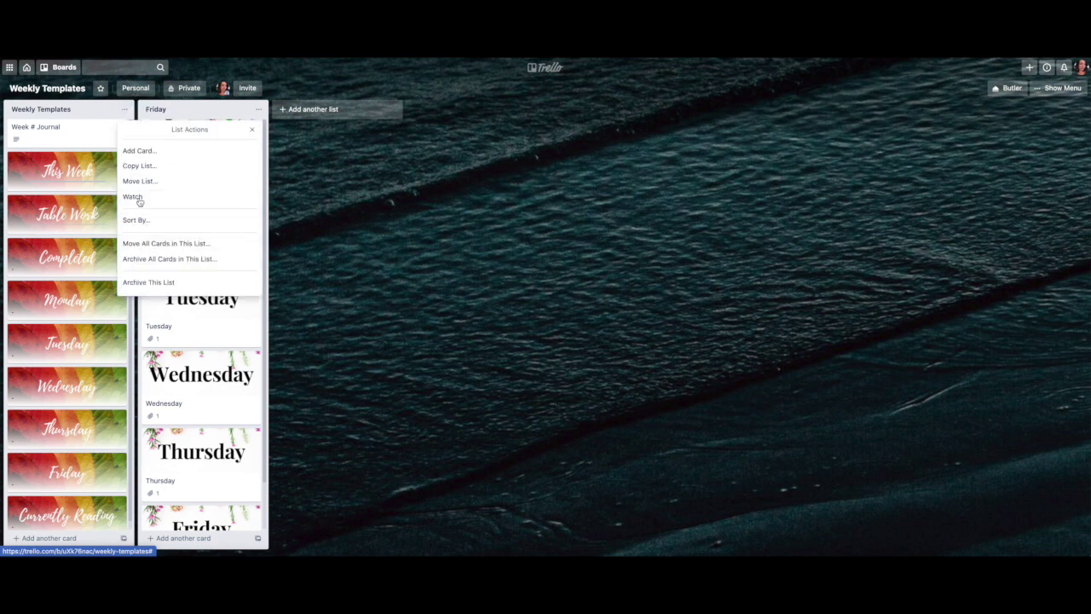
left_click(139, 166)
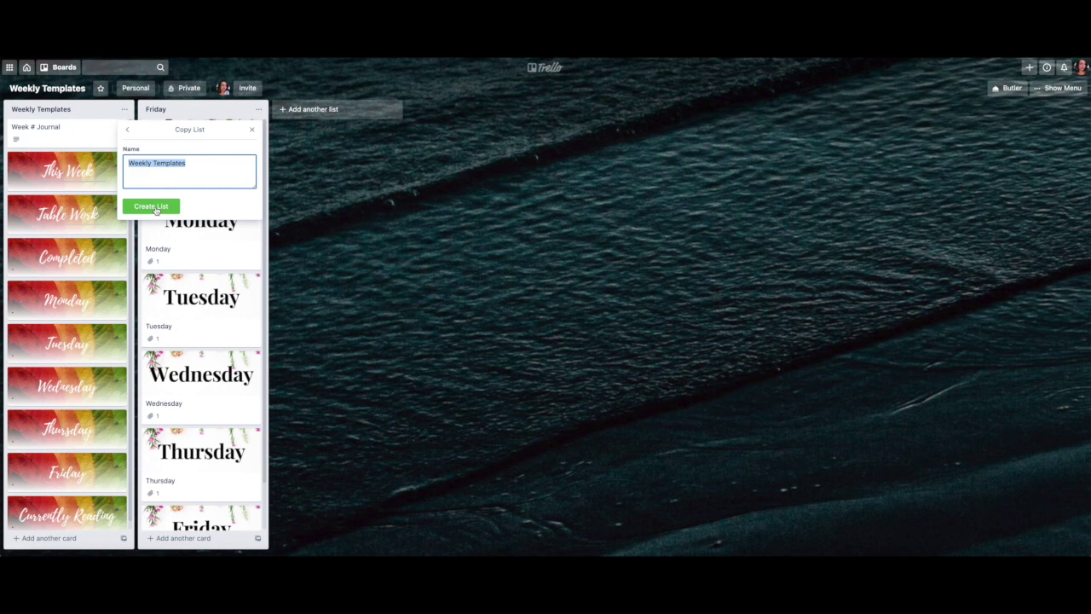
left_click(155, 209)
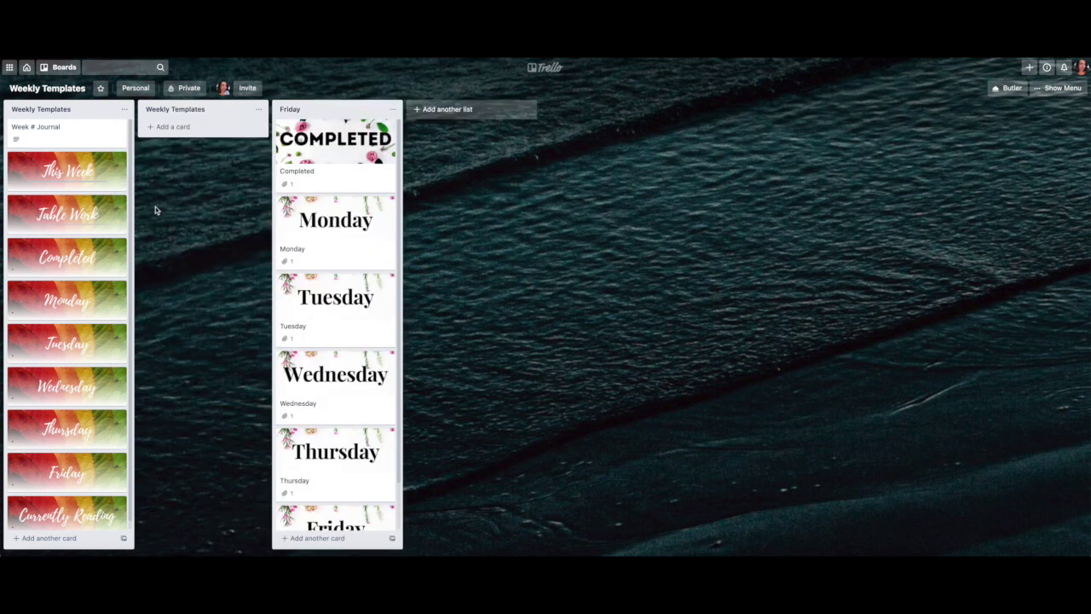
- Move the copied Weekly Templates list to position 1 on the COPY Weekly Schedule board
left_click(260, 111)
left_click(268, 182)
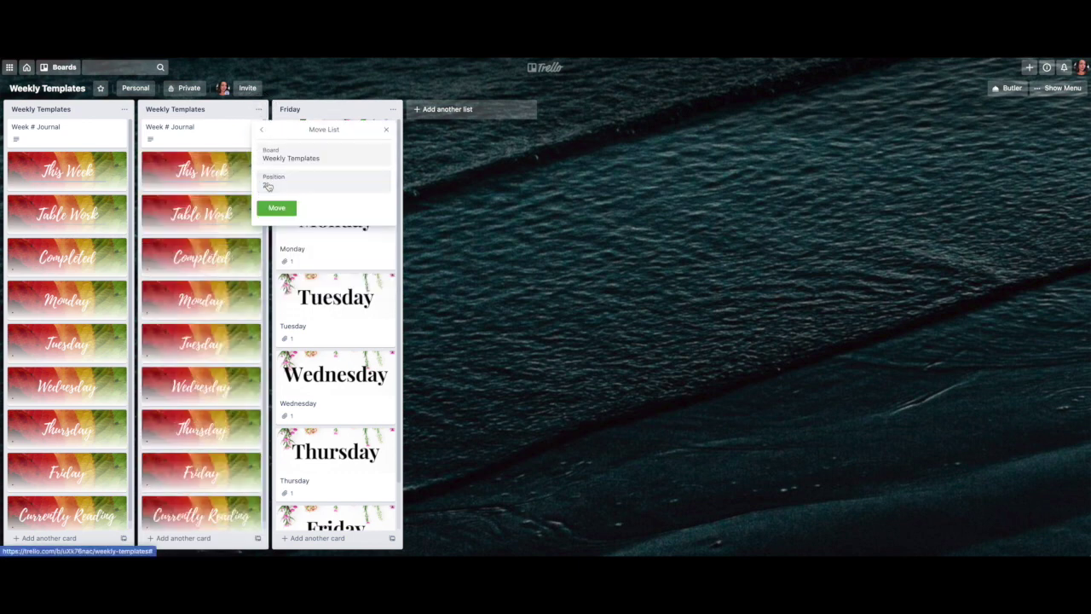
left_click(289, 160)
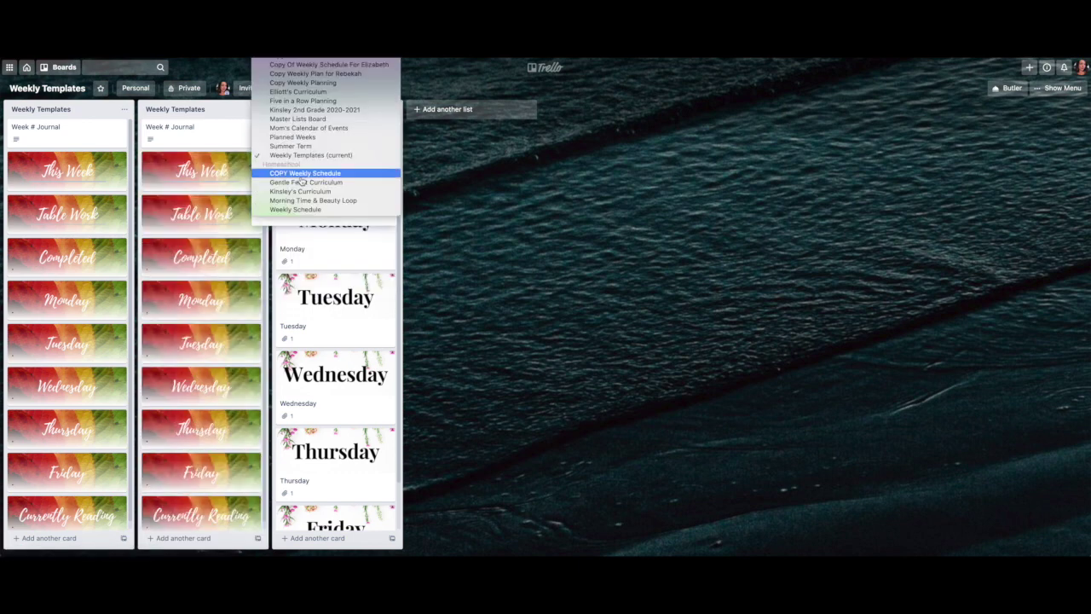
left_click(301, 174)
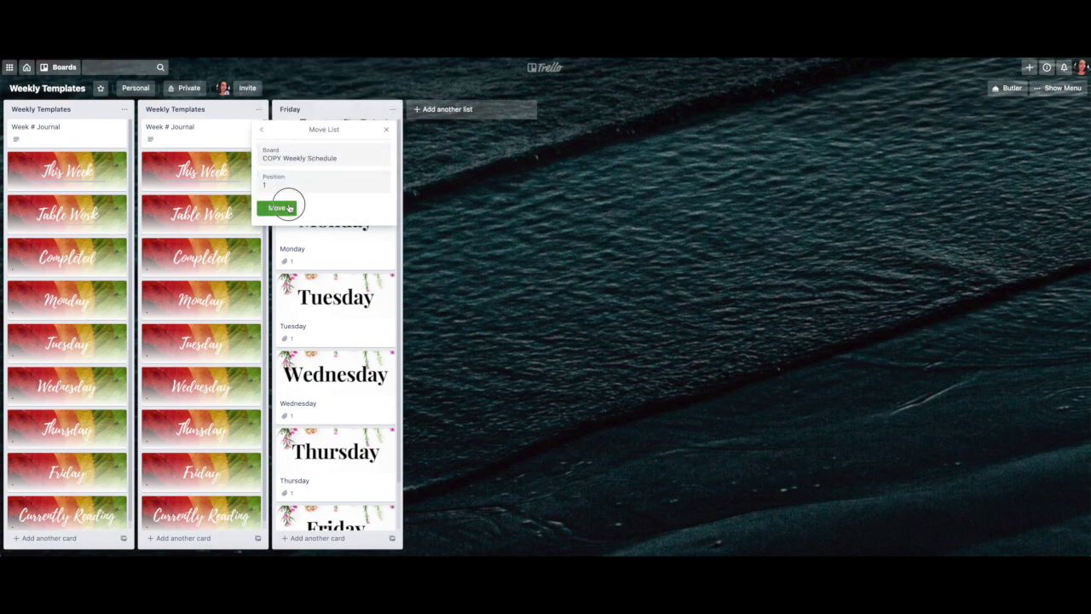
left_click(281, 208)
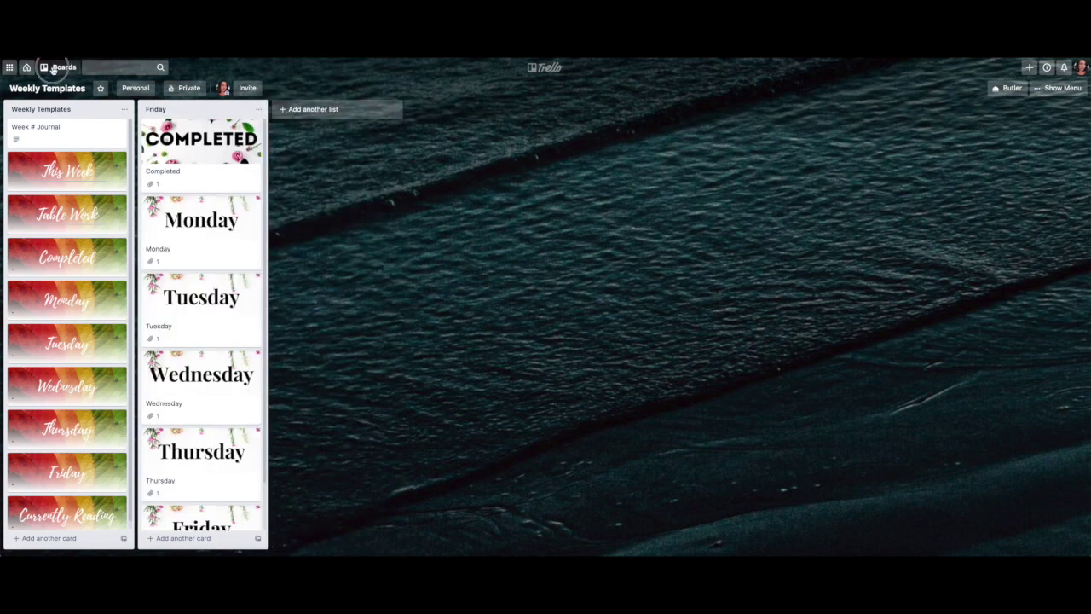
- On the COPY Weekly Schedule board, rename the Week # Journal card in the Completed list as Week #1 Journal
left_click(53, 68)
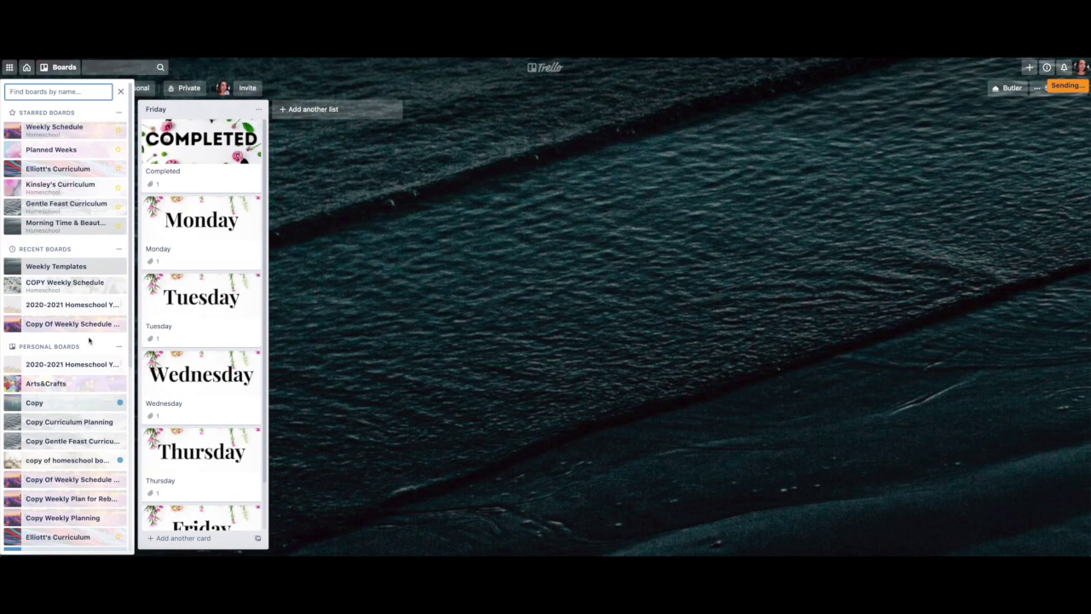
left_click(86, 286)
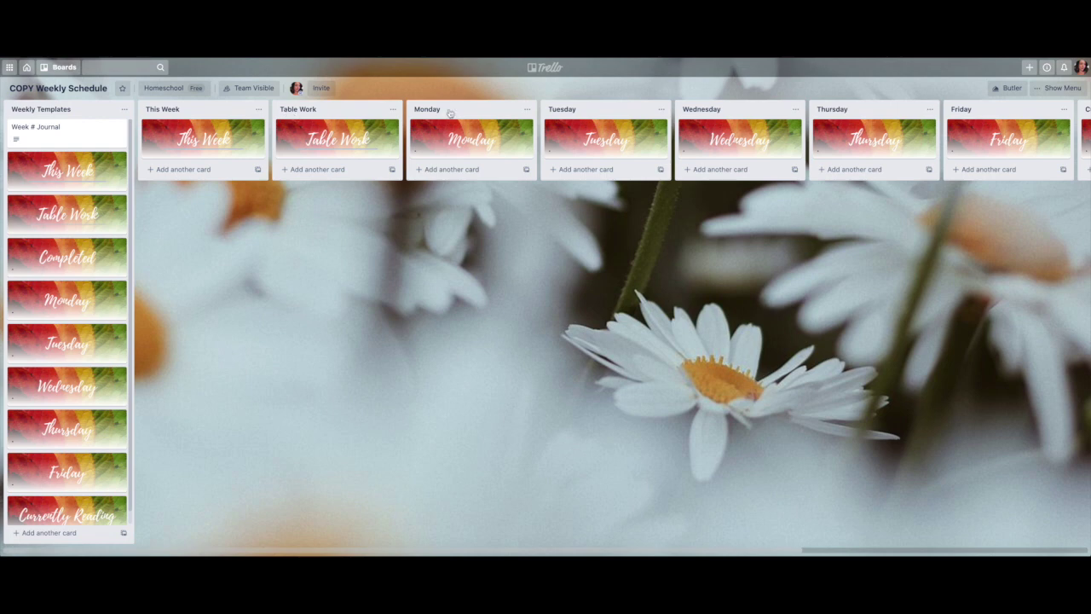
scroll(737, 162, "right", 5)
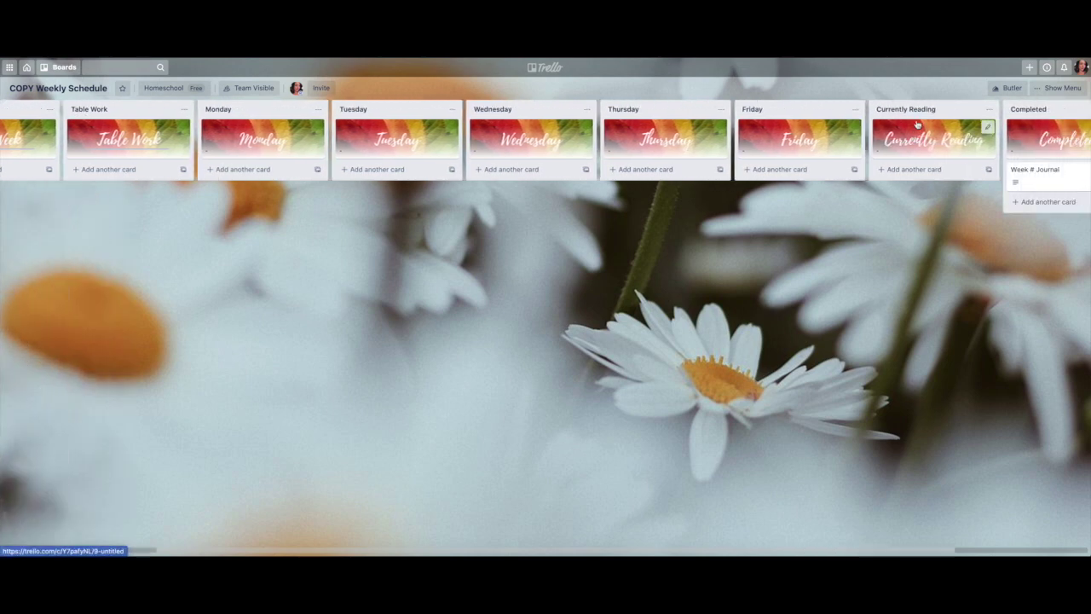
scroll(917, 125, "right", 4)
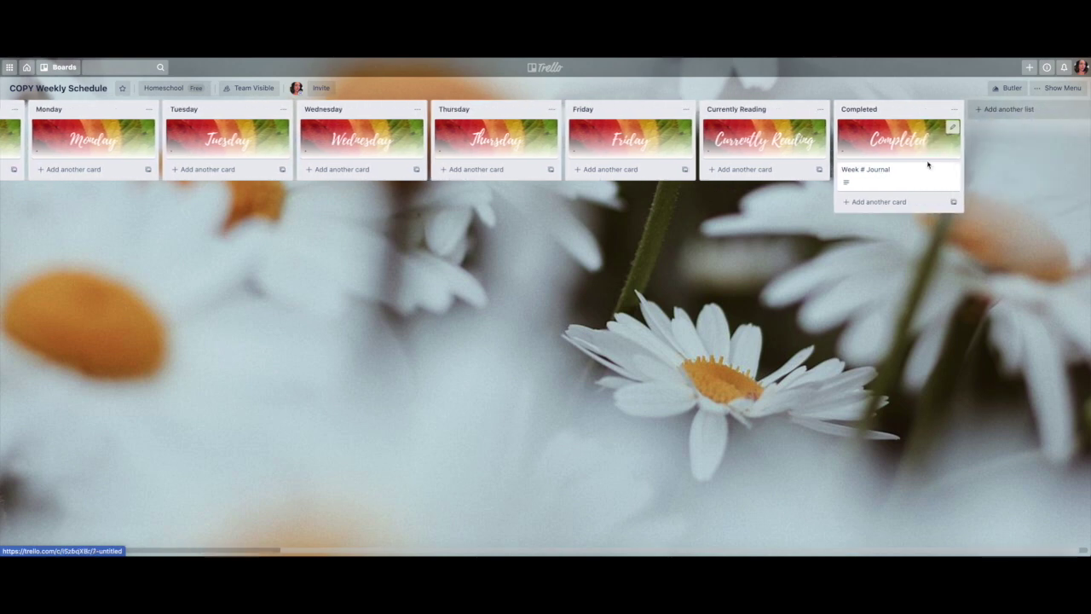
left_click(879, 181)
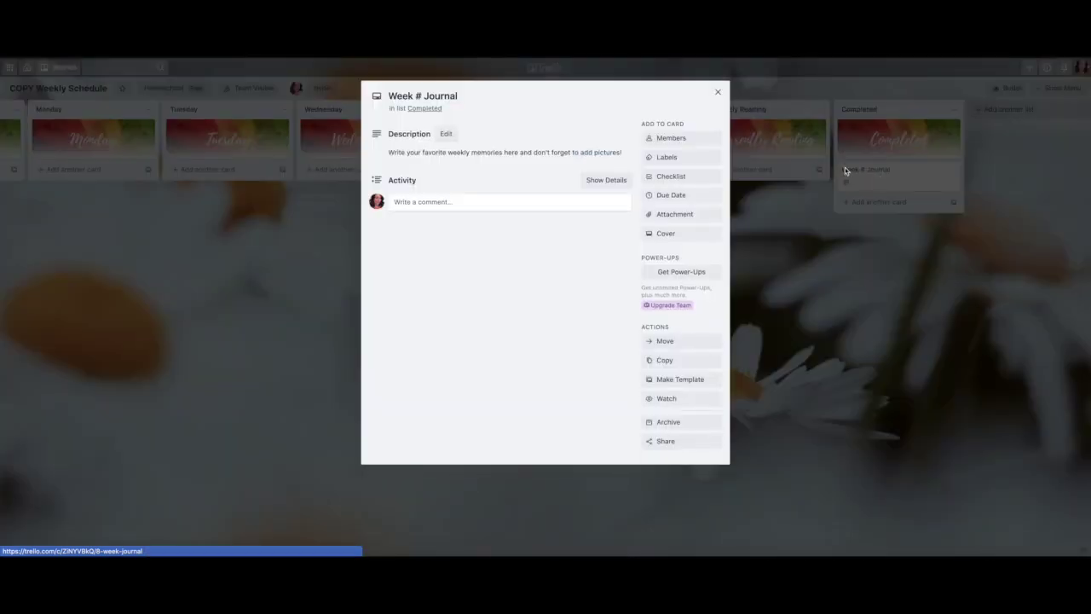
left_click(425, 97)
type("1")
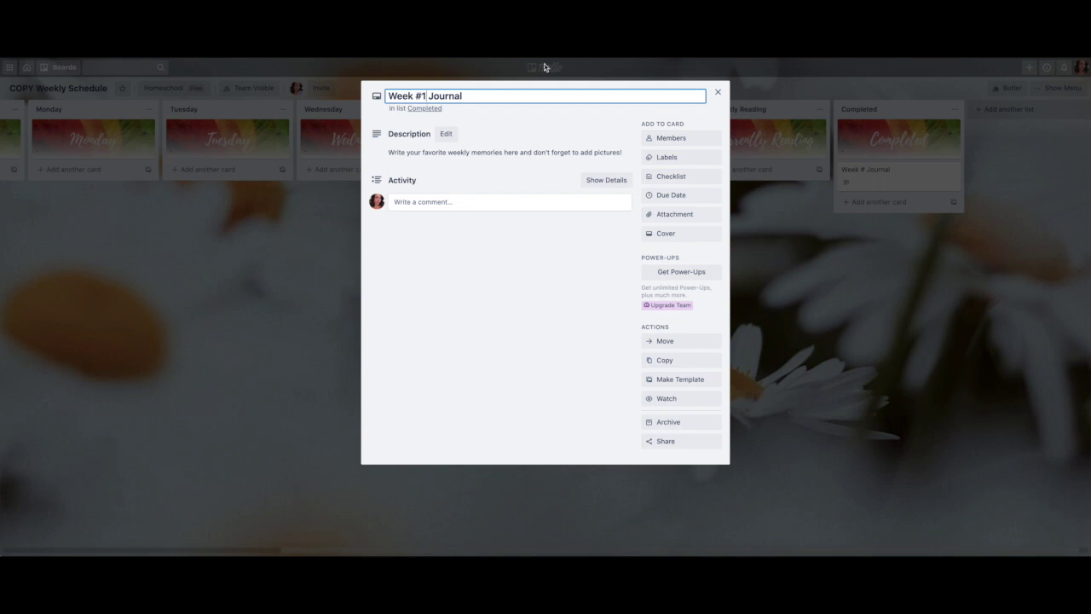
left_click(720, 94)
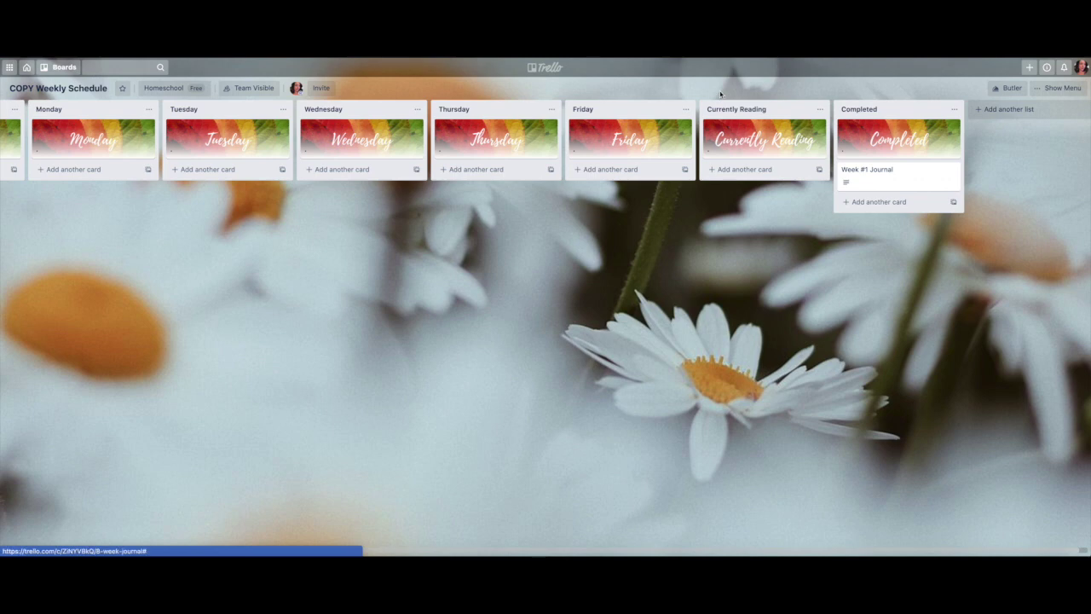
- Archive the Weekly Templates list on the COPY Weekly Schedule board
scroll(408, 230, "left", 3)
scroll(407, 231, "left", 3)
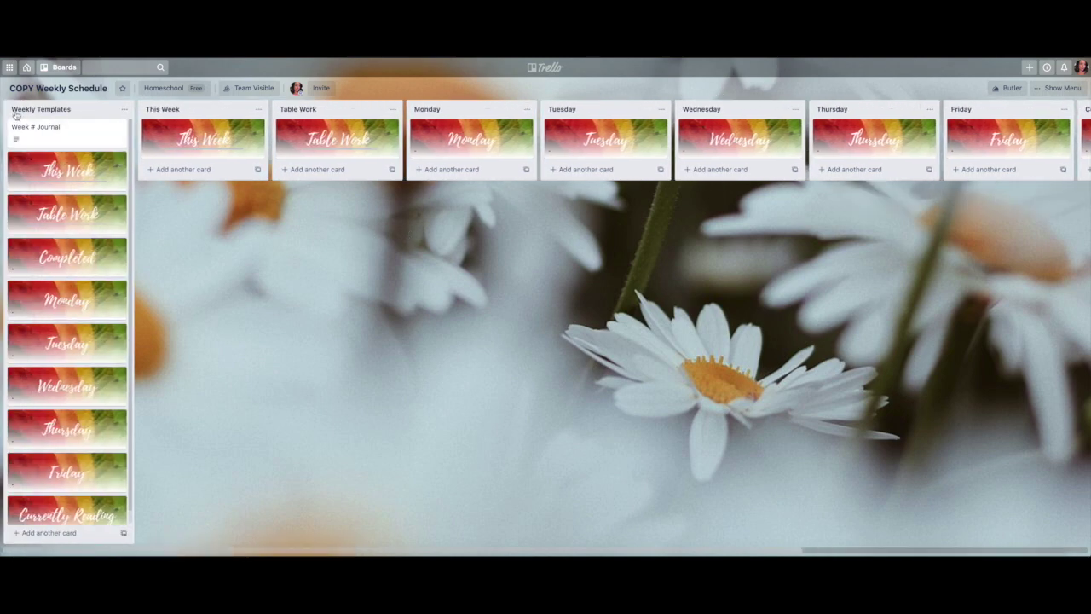
left_click(125, 111)
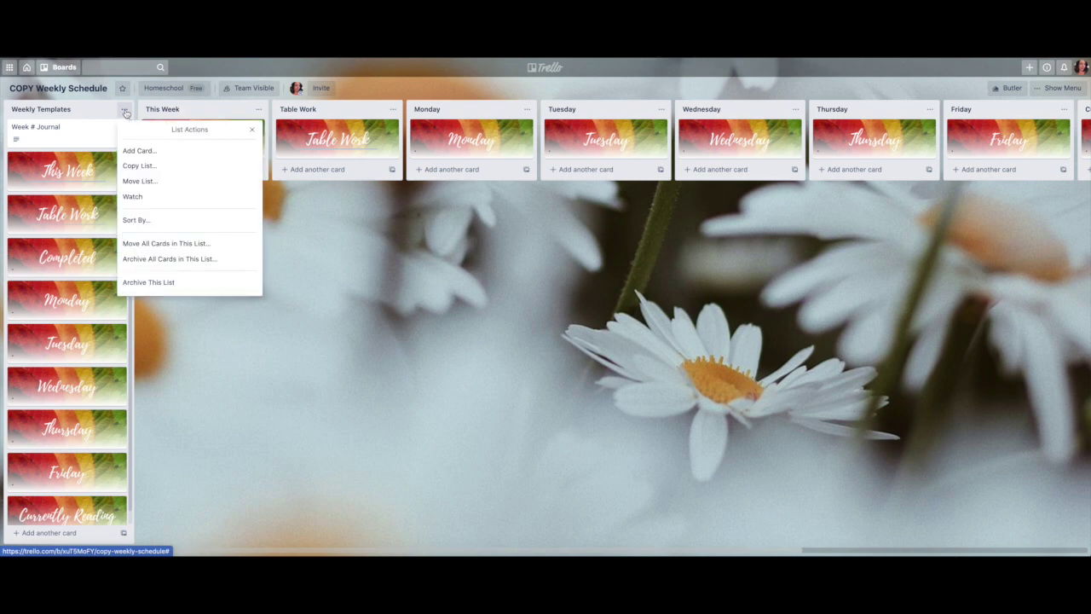
left_click(149, 282)
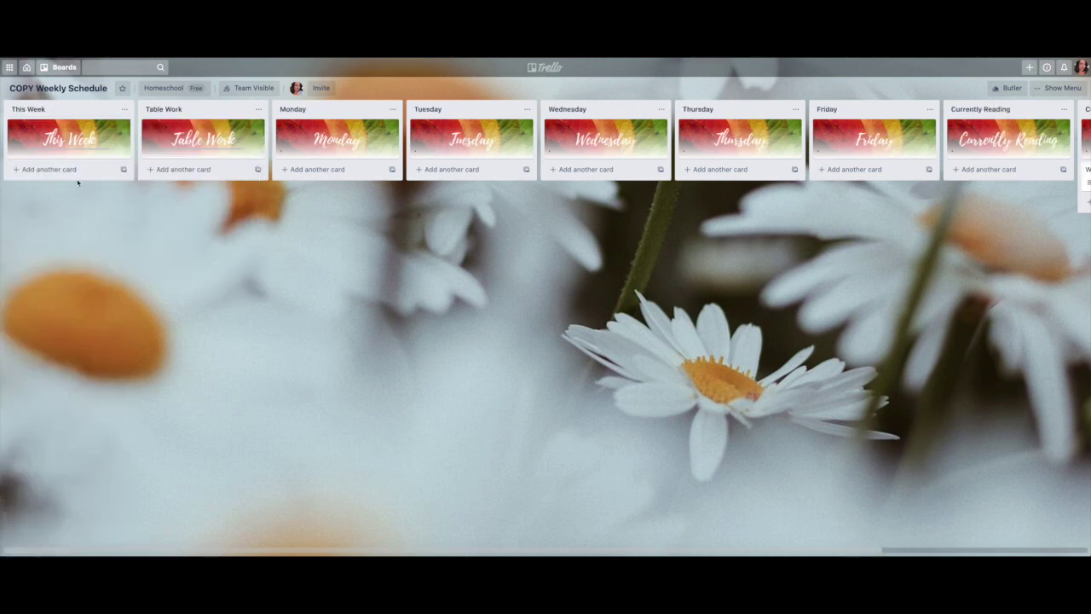
- Open the Planned Weeks board and move its GF Week # 1 list to the COPY Weekly Schedule board
left_click(64, 68)
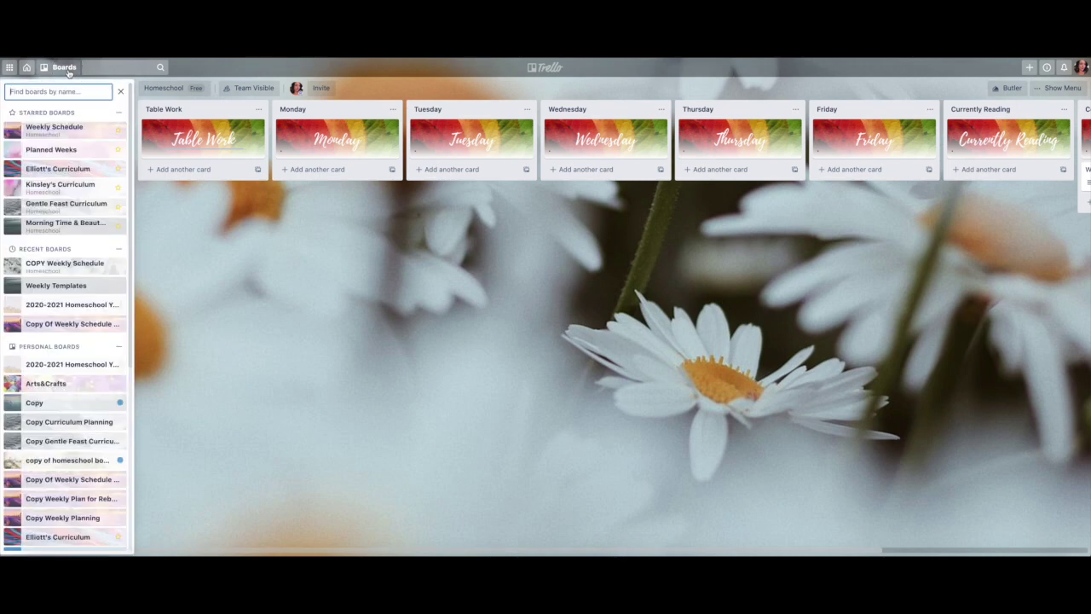
left_click(65, 150)
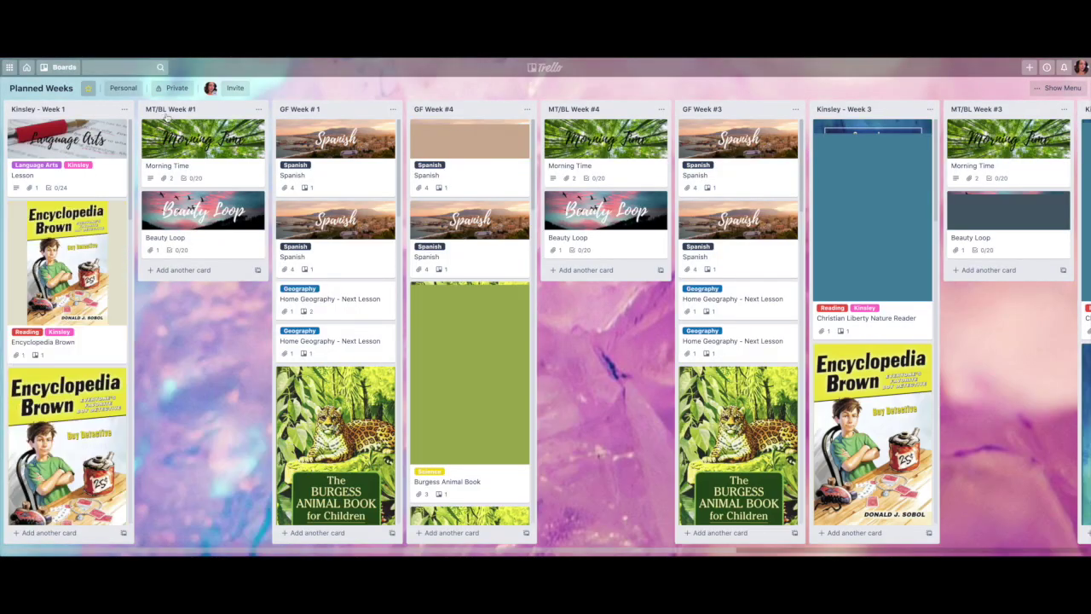
left_click(393, 109)
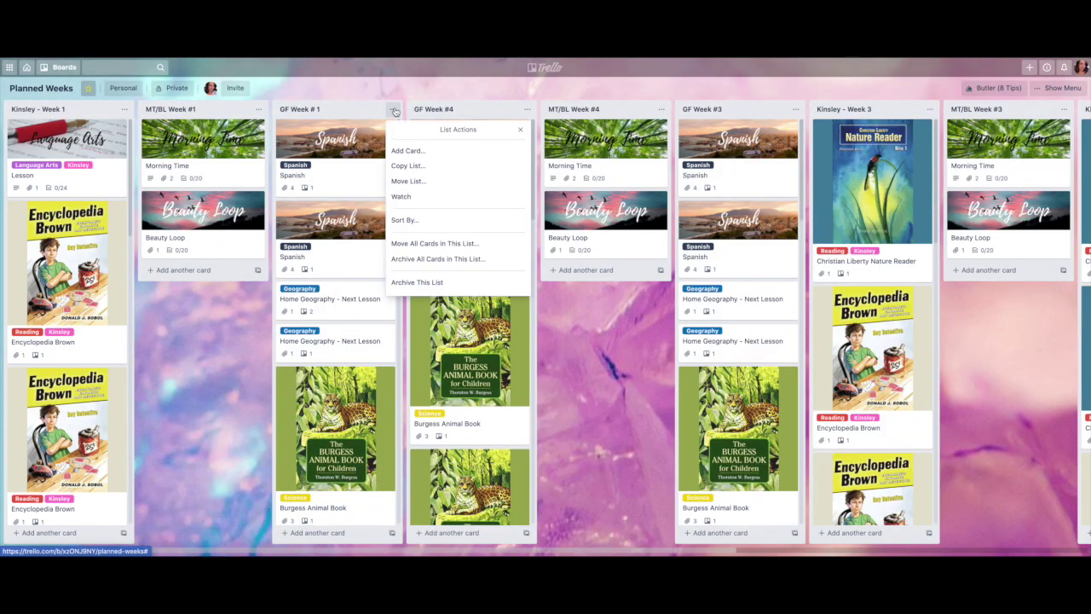
left_click(407, 181)
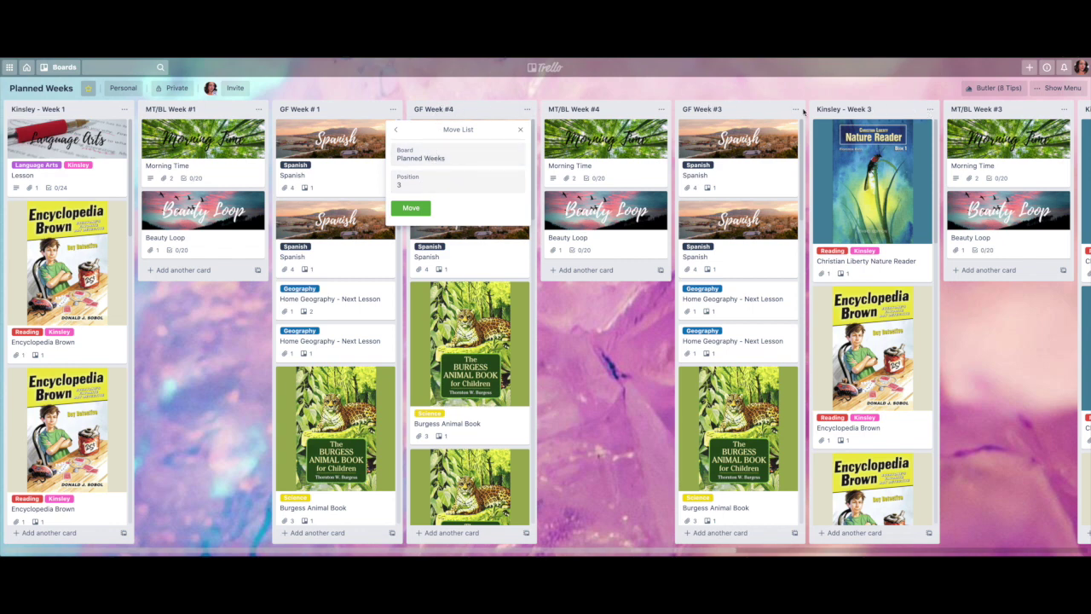
left_click(442, 162)
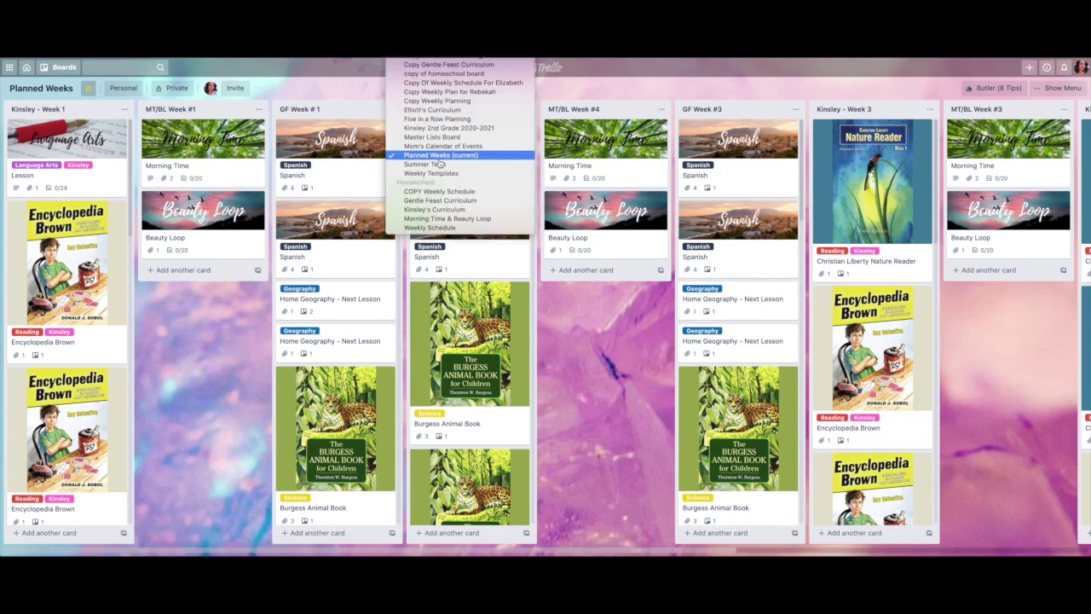
left_click(444, 193)
left_click(410, 208)
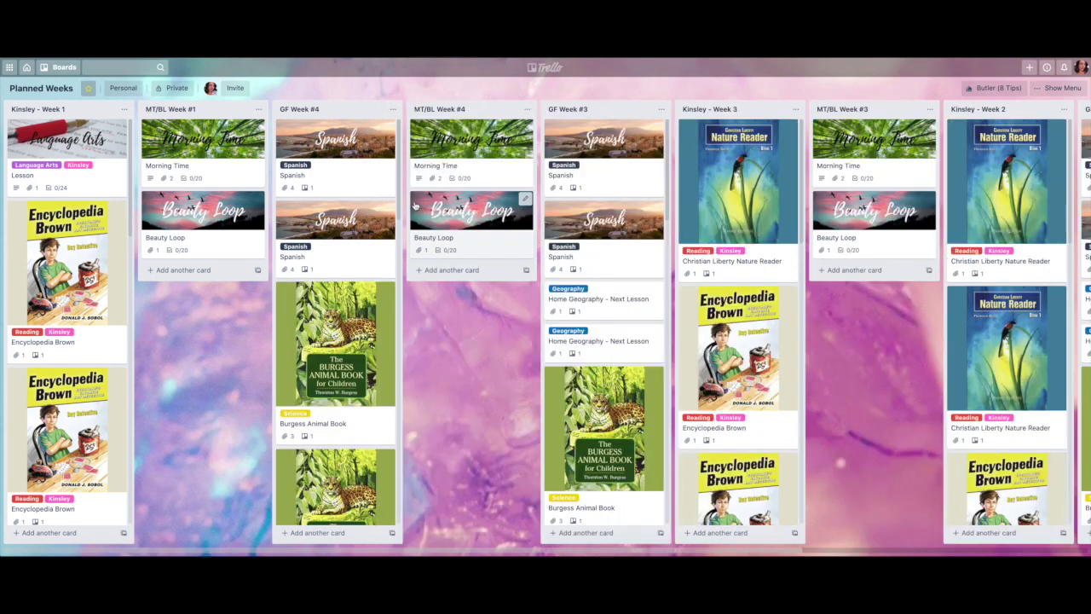
- Move the MT/BL Week #1 list to position 1 on the COPY Weekly Schedule board
left_click(260, 112)
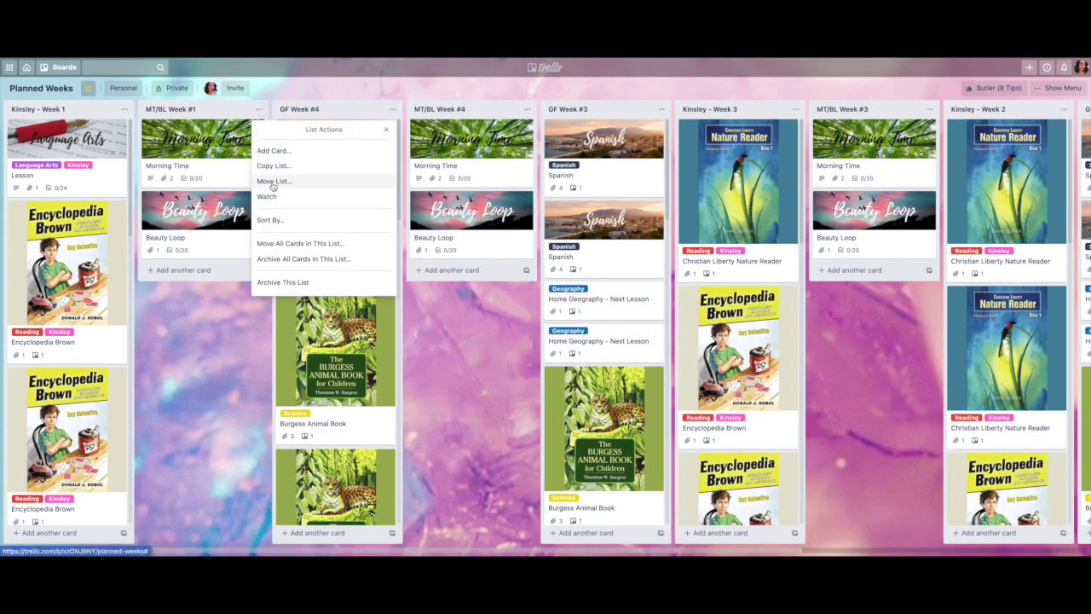
left_click(274, 180)
left_click(339, 162)
left_click(331, 193)
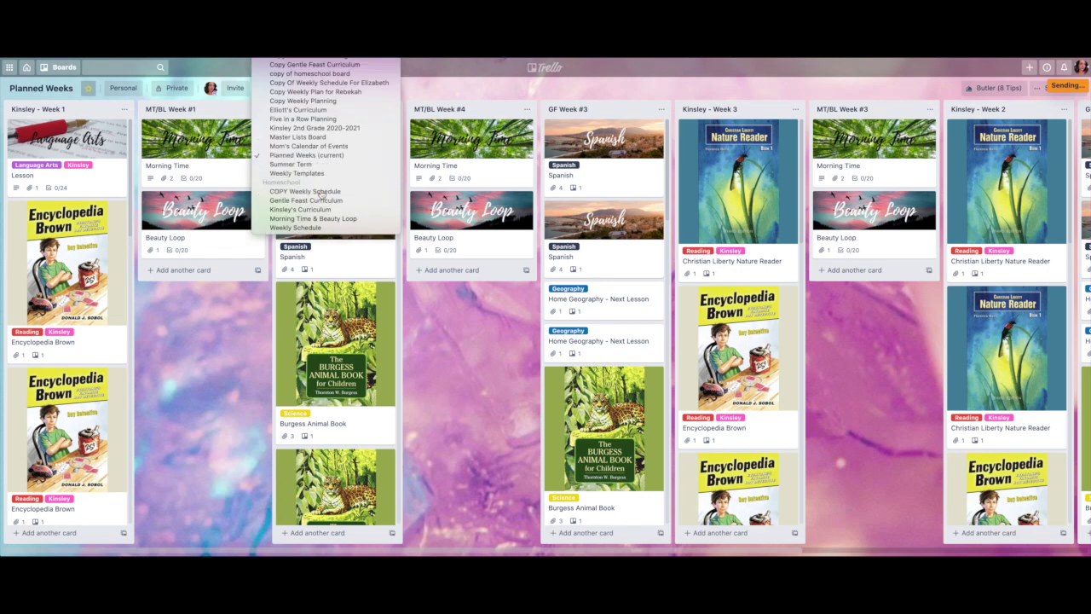
left_click(281, 208)
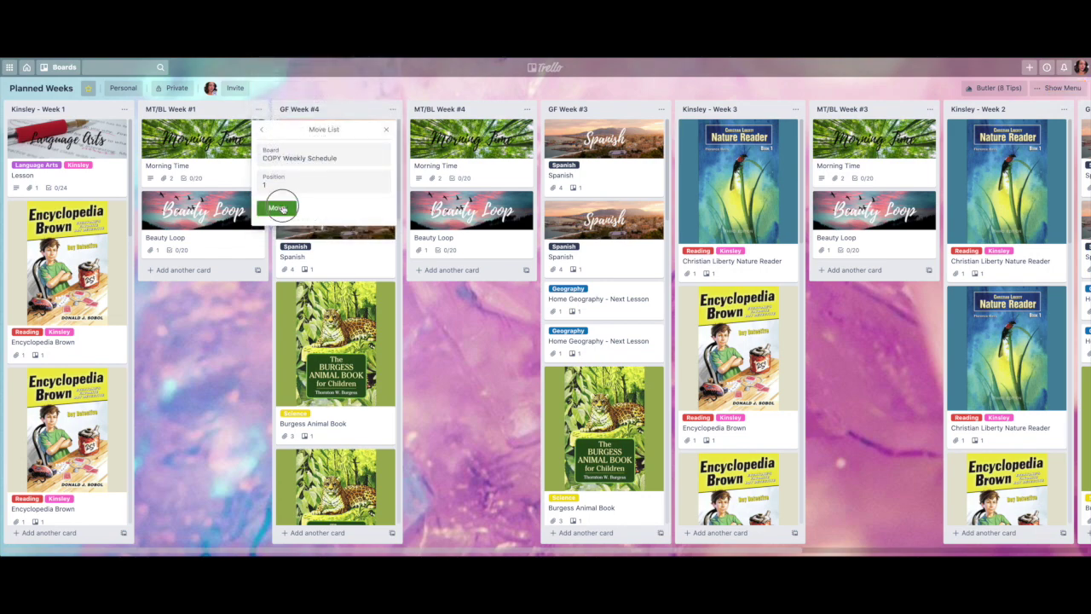
- Move the child's own Week 1 list from Planned Weeks to the COPY Weekly Schedule board
left_click(125, 112)
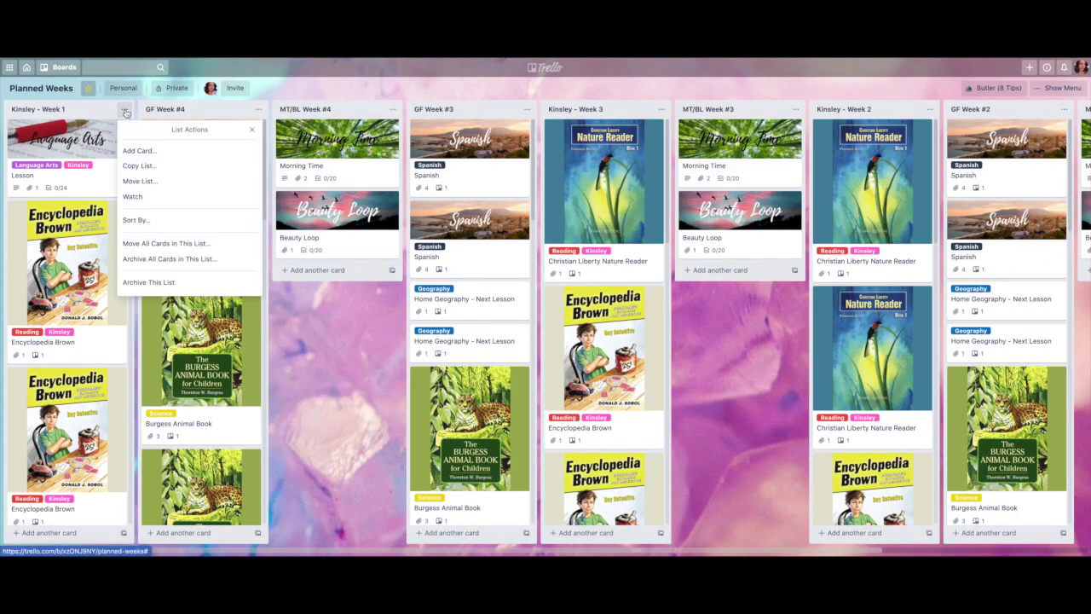
left_click(143, 177)
left_click(153, 158)
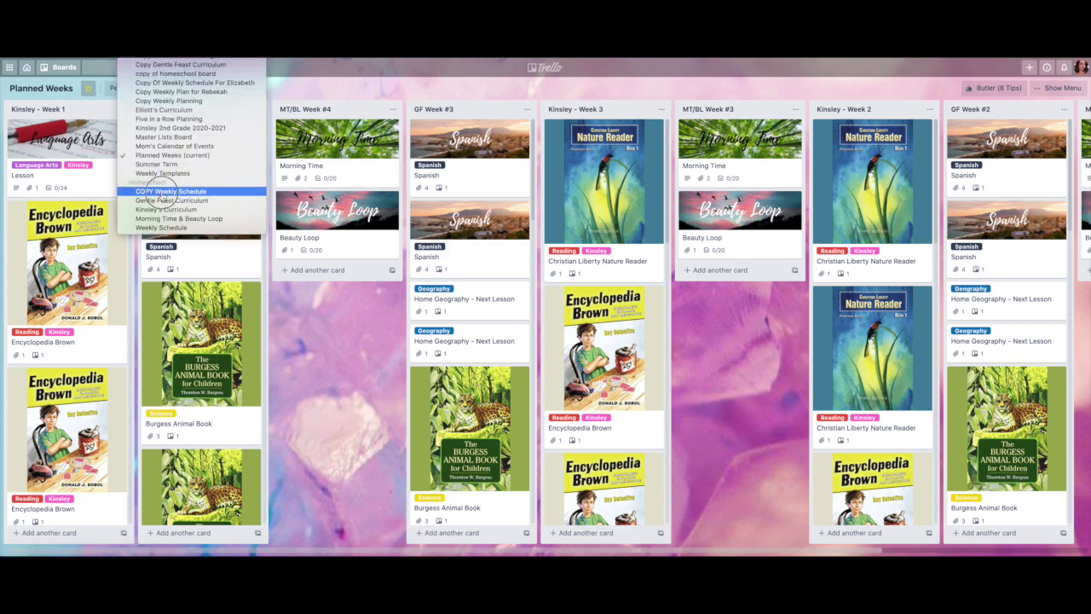
left_click(160, 191)
left_click(153, 208)
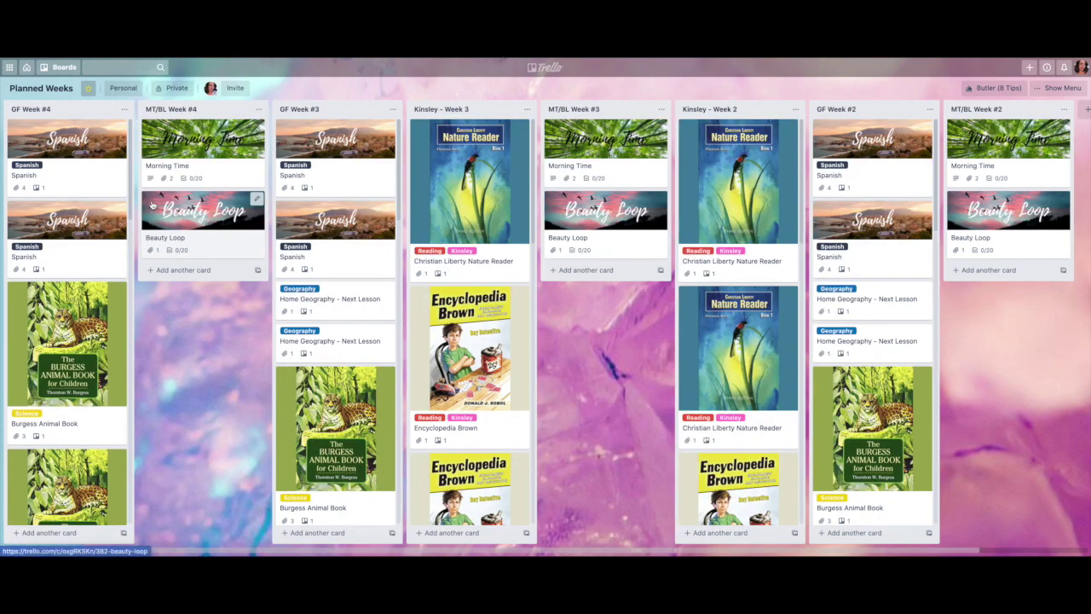
- Return to the COPY Weekly Schedule board and archive the empty duplicate GF Week # 1 list
left_click(64, 70)
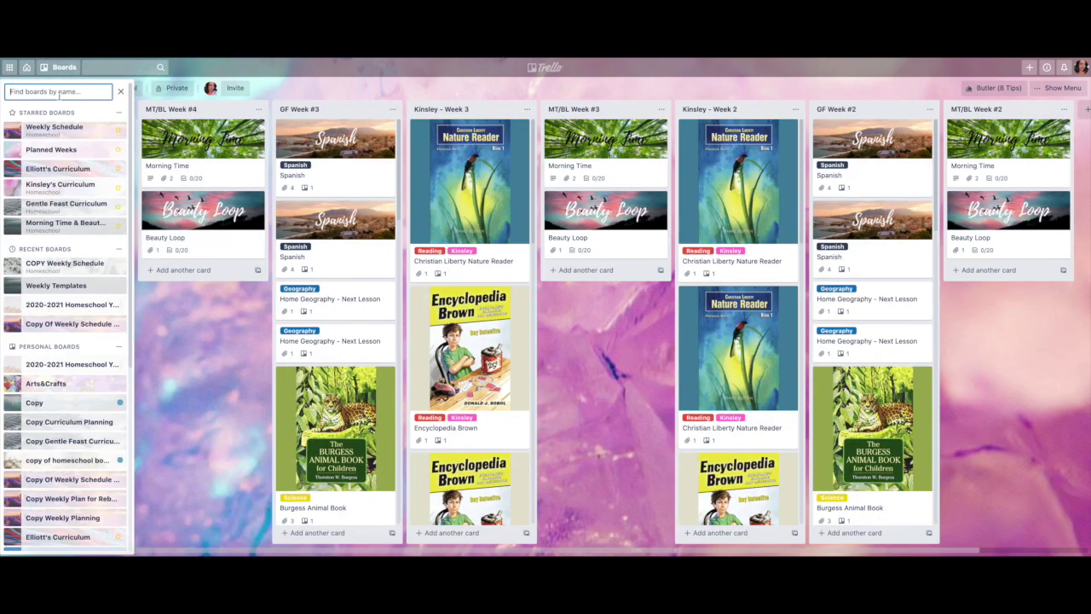
left_click(68, 266)
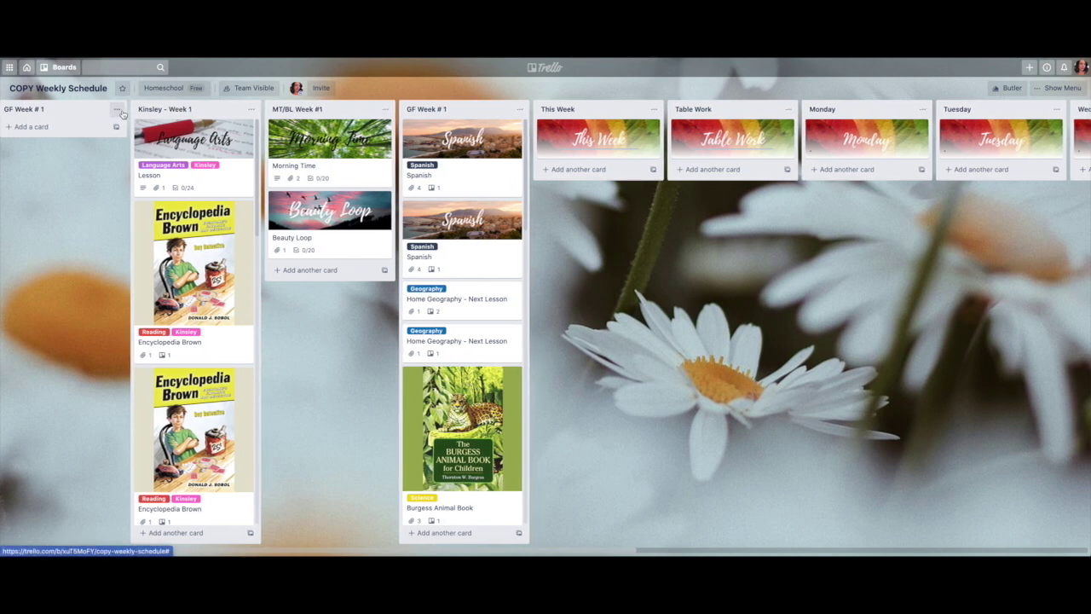
left_click(118, 111)
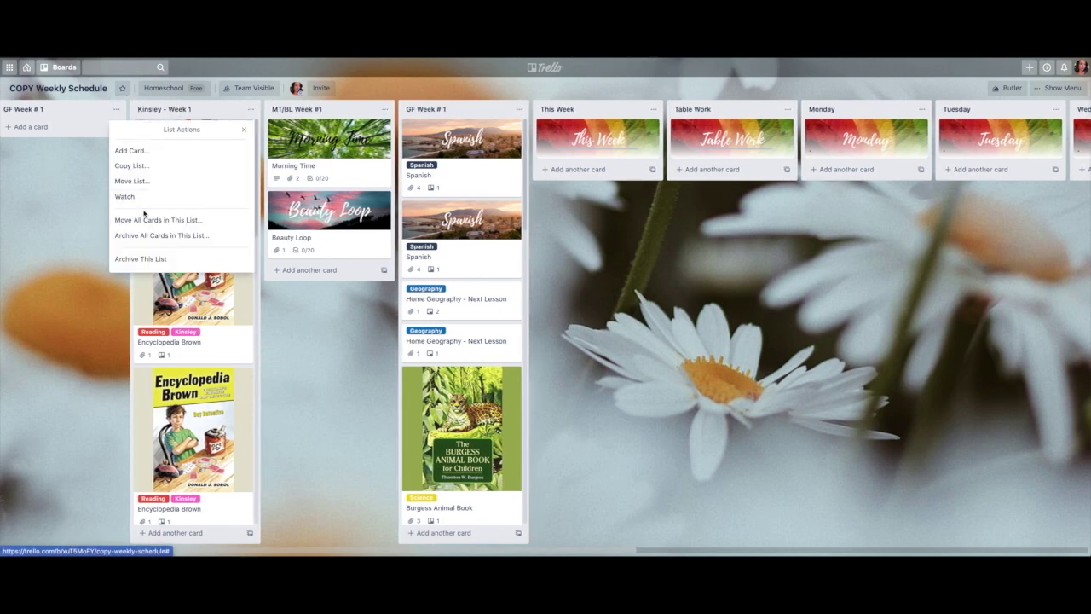
left_click(147, 260)
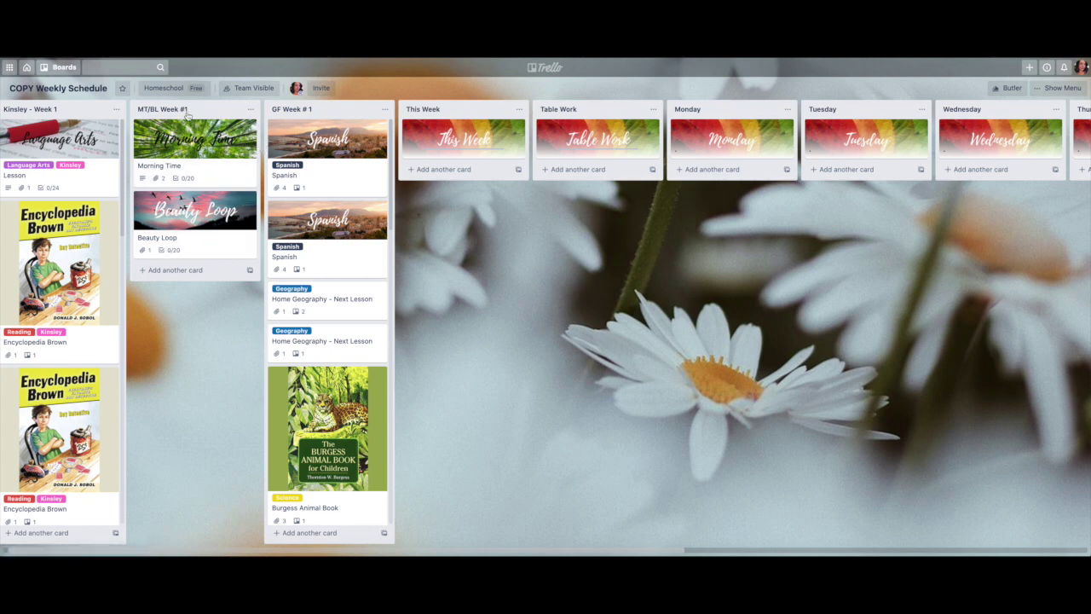
- Move the Morning Time and Beauty Loop cards from MT/BL Week #1 to the This Week list, below its header card
left_click_drag(235, 141, 478, 181)
left_click_drag(240, 162, 498, 271)
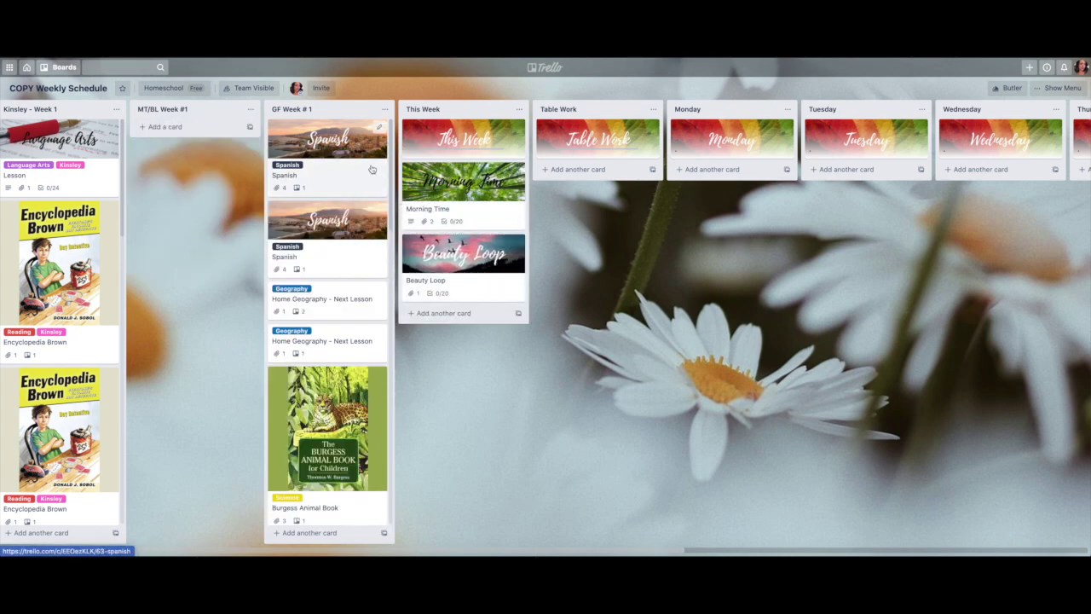
- Archive the empty MT/BL Week #1 list
left_click(250, 109)
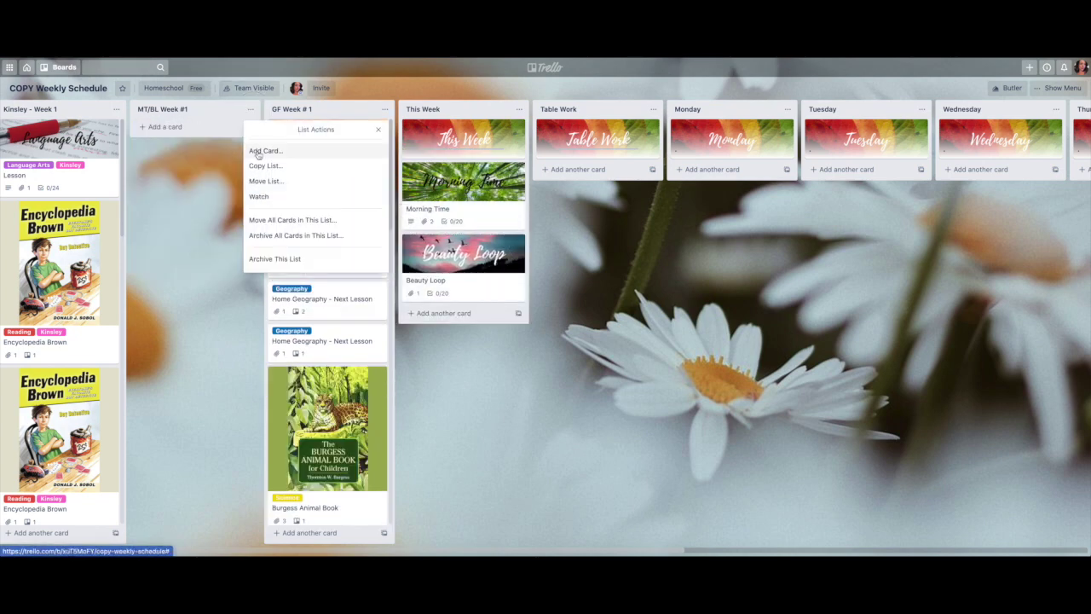
left_click(273, 259)
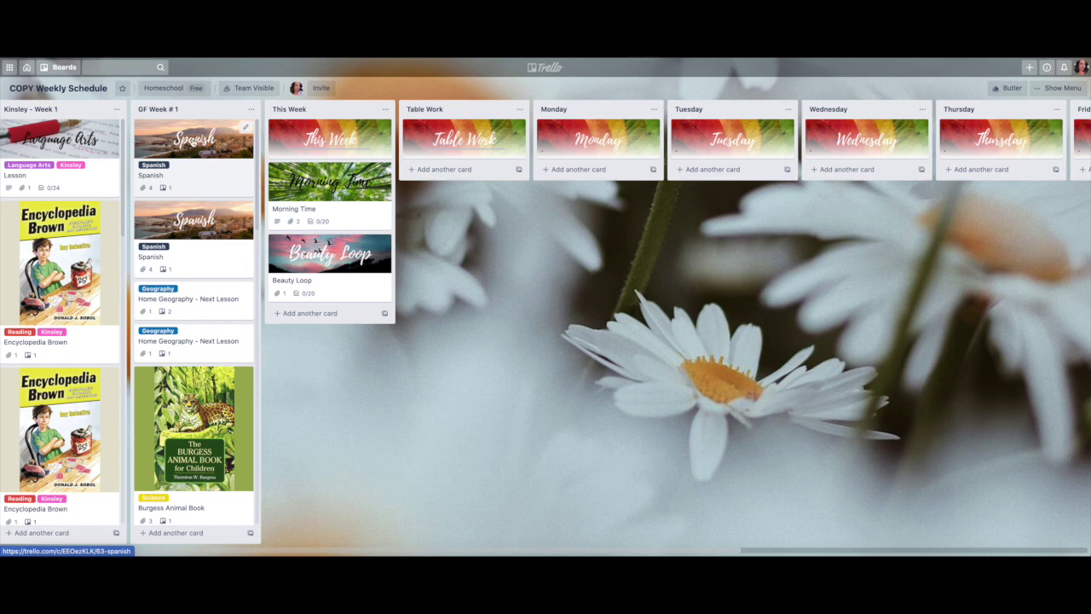
- Move GF Week # 1's Spanish and Home Geography cards to Monday and Wednesday, Burgess Animal Book to Tuesday, and Birds of the Air to Thursday
left_click_drag(193, 144, 597, 189)
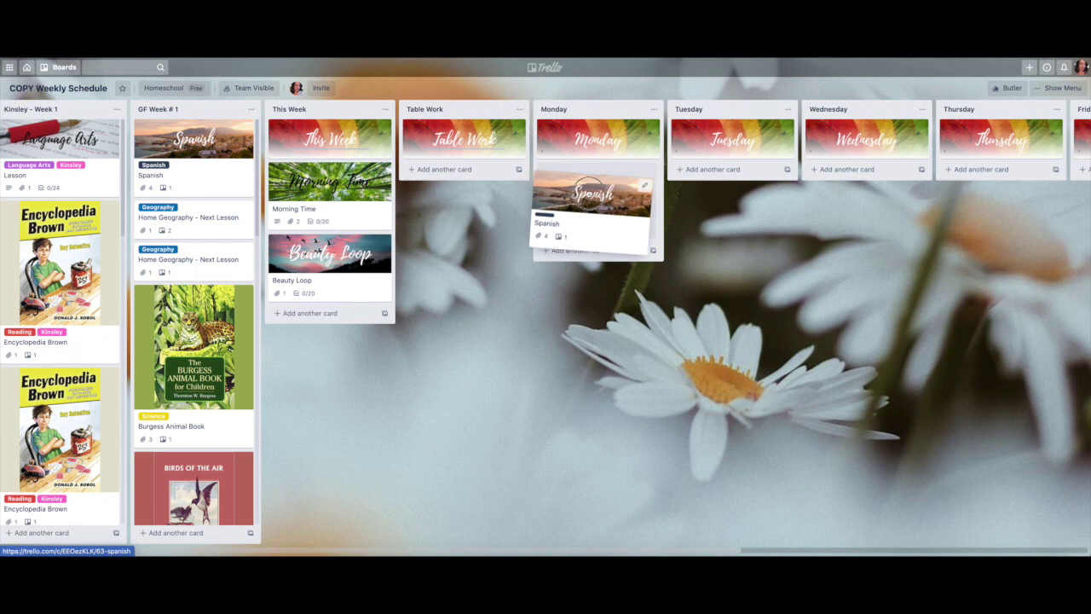
left_click_drag(194, 220, 554, 257)
left_click_drag(194, 145, 867, 255)
left_click_drag(193, 179, 733, 226)
left_click_drag(157, 224, 713, 267)
- Move the two Leif the Lucky cards to the ends of Tuesday and Thursday, and the Summer Tree Study card to Friday
scroll(144, 281, "left", 5)
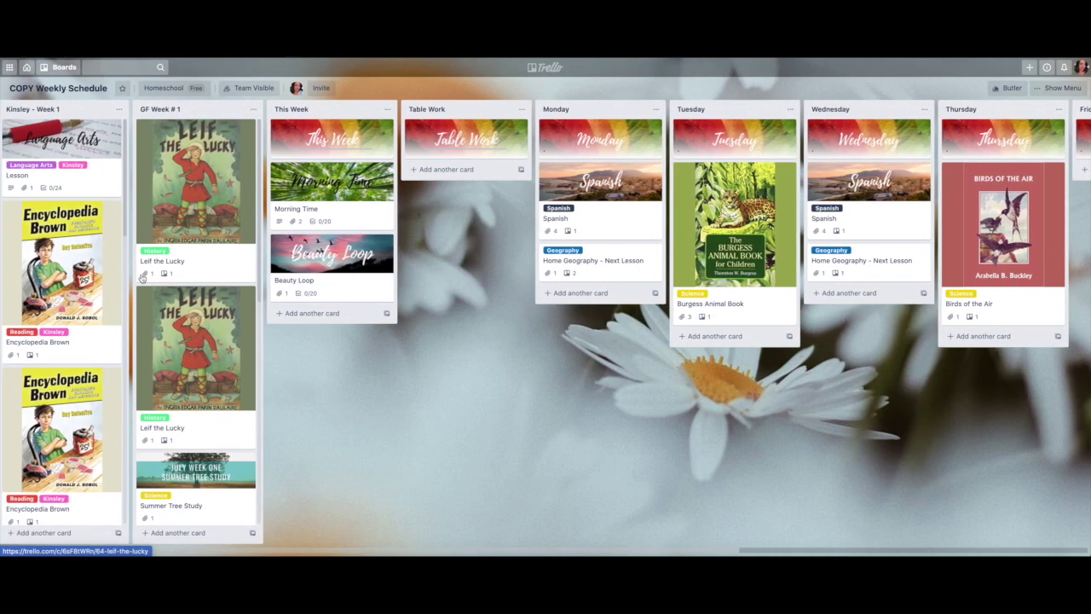
left_click_drag(192, 261, 707, 464)
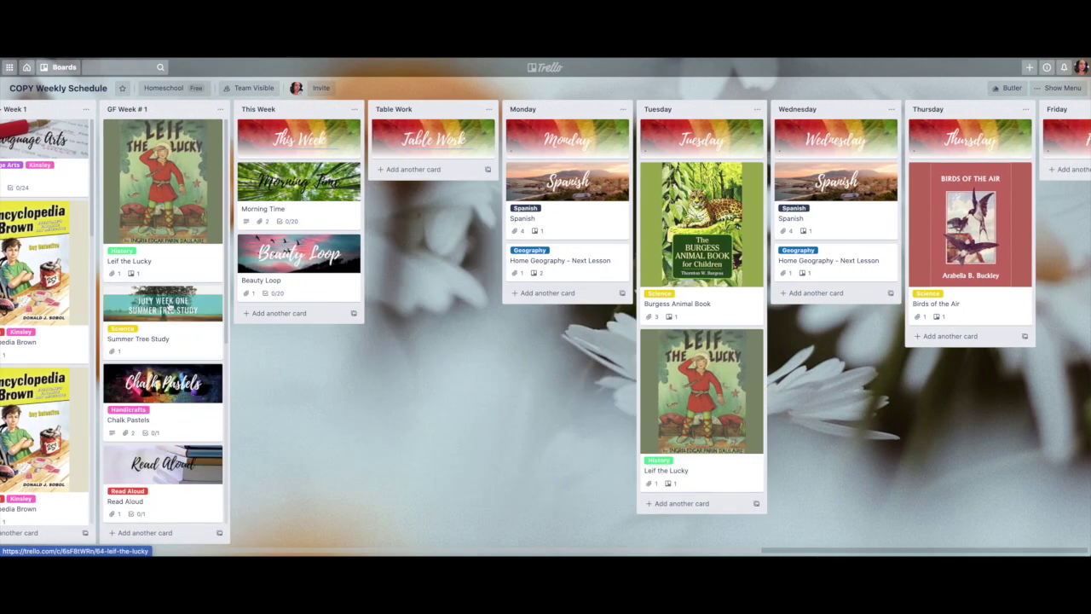
left_click_drag(160, 252, 947, 405)
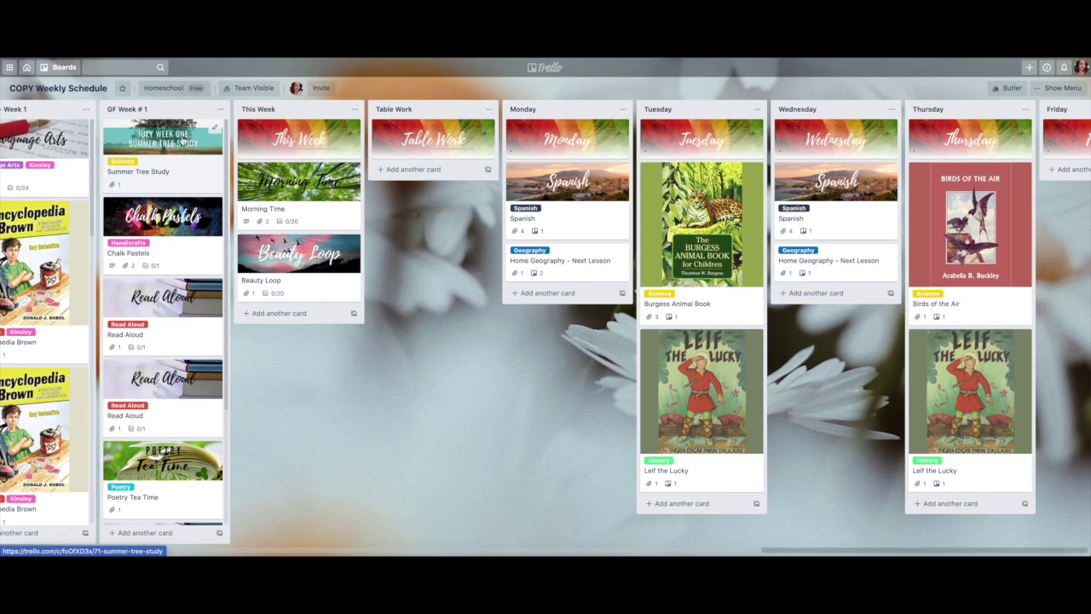
left_click_drag(162, 141, 938, 205)
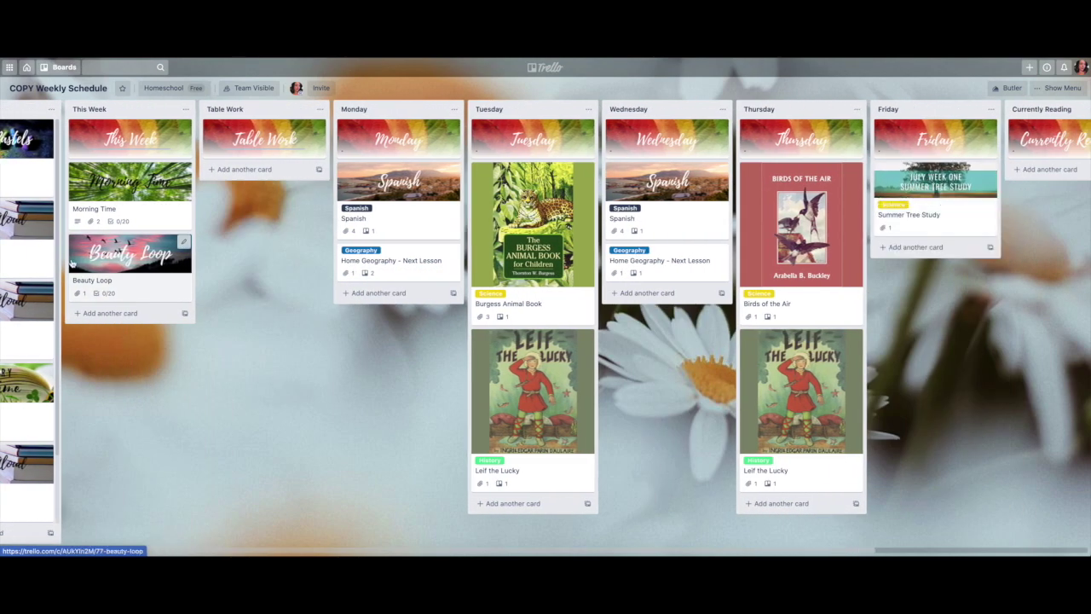
- Move Chalk Pastels to Thursday, Poetry Tea Time to Tuesday, Knitting Loom to Monday, and the three Read Aloud cards to Monday, Wednesday and Thursday
scroll(184, 243, "left", 2)
left_click_drag(102, 164, 898, 487)
left_click_drag(119, 169, 516, 346)
left_click_drag(116, 177, 783, 378)
left_click_drag(95, 175, 634, 494)
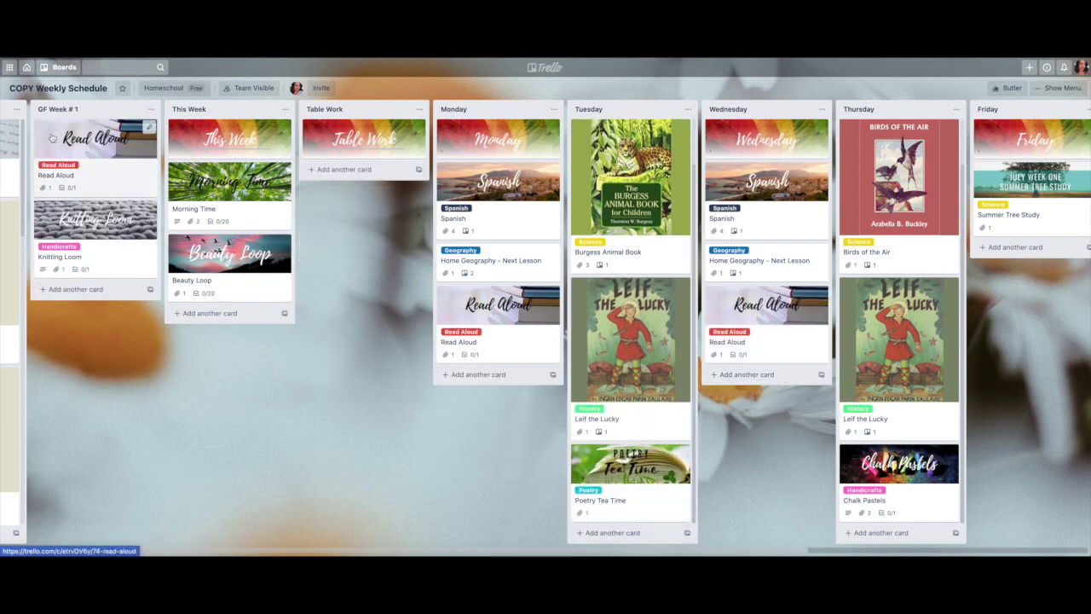
left_click_drag(113, 145, 897, 478)
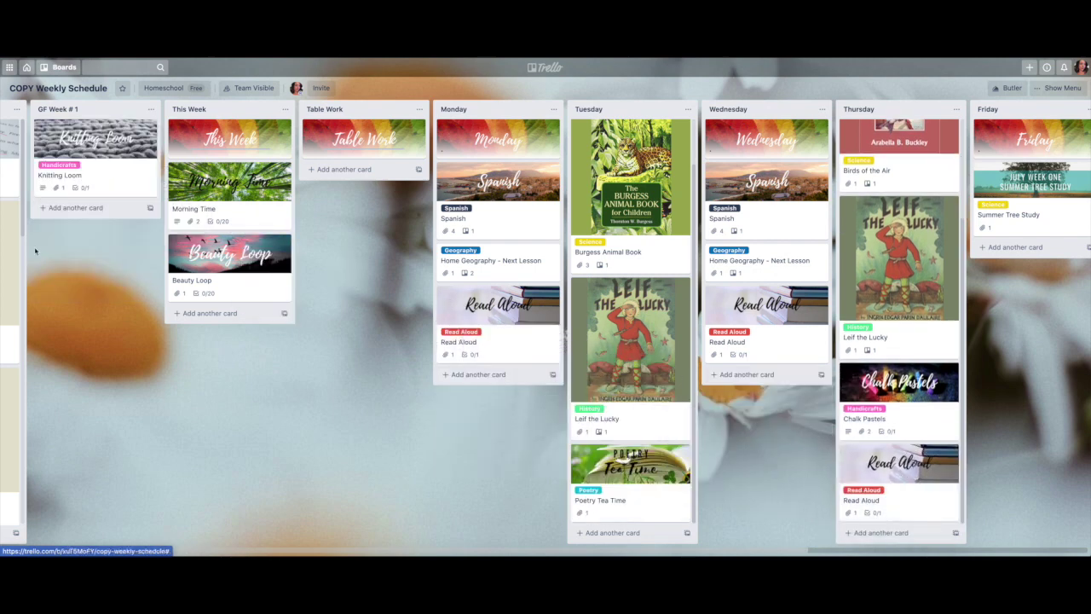
left_click_drag(96, 179, 498, 409)
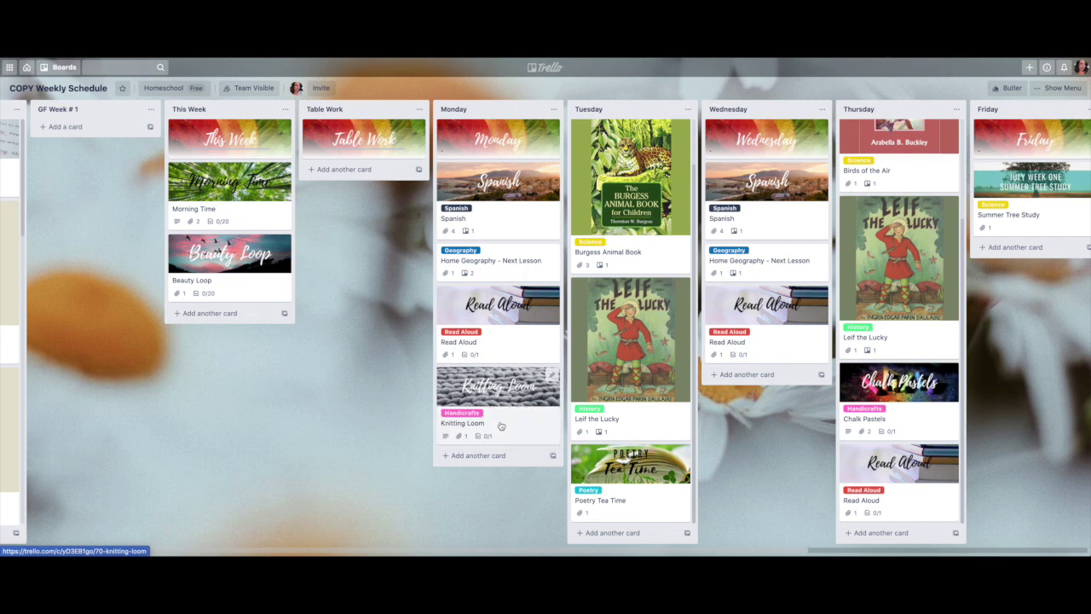
- Archive the emptied GF Week # 1 list
scroll(124, 265, "left", 3)
left_click(251, 109)
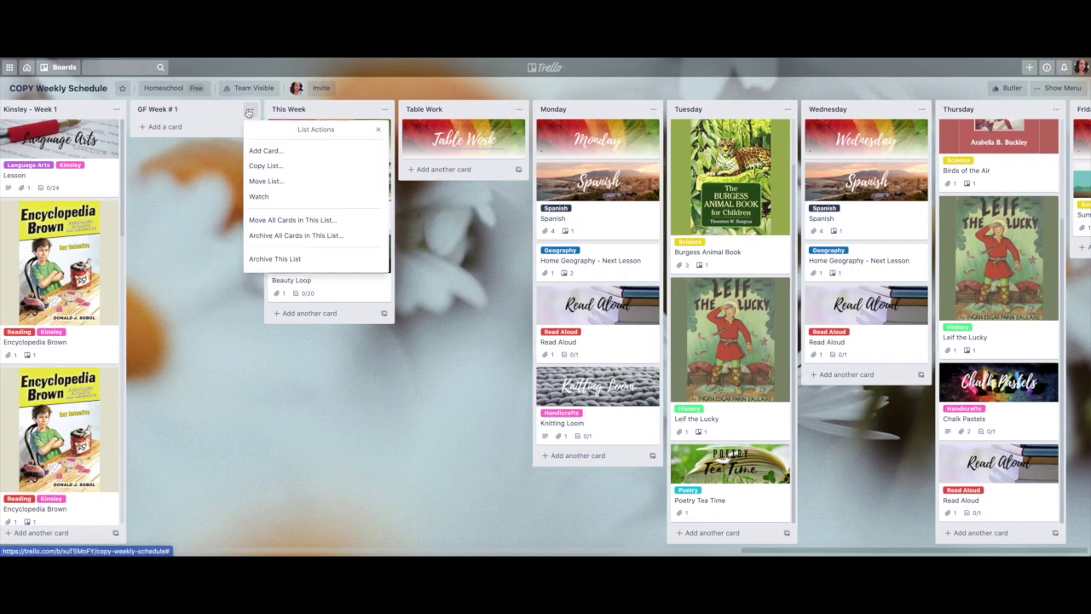
left_click(273, 259)
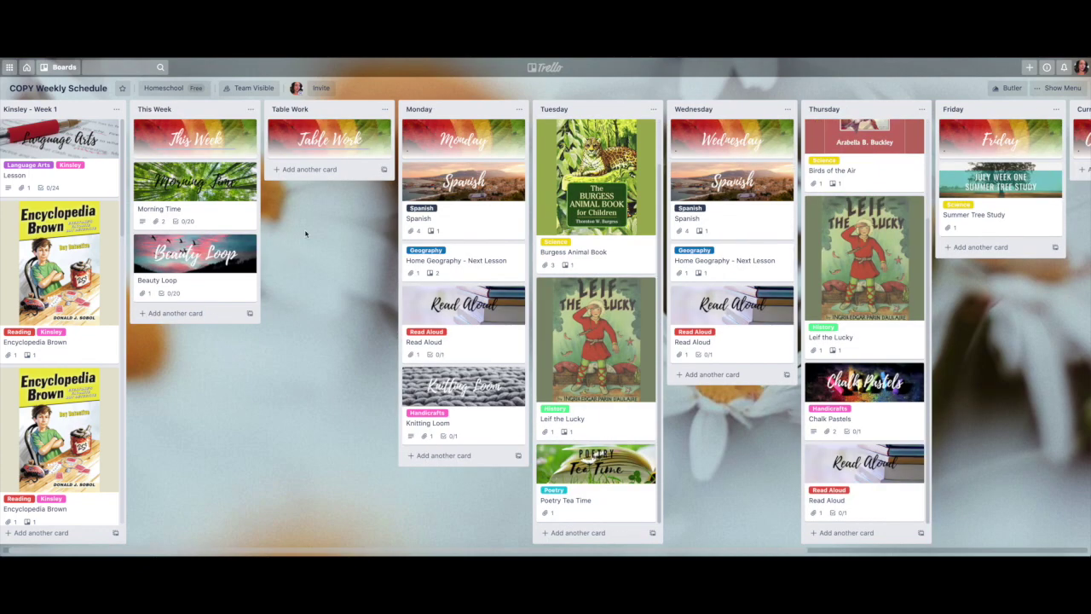
- Add a card titled "Afternoon Studies" at the end of the Monday list
left_click(441, 456)
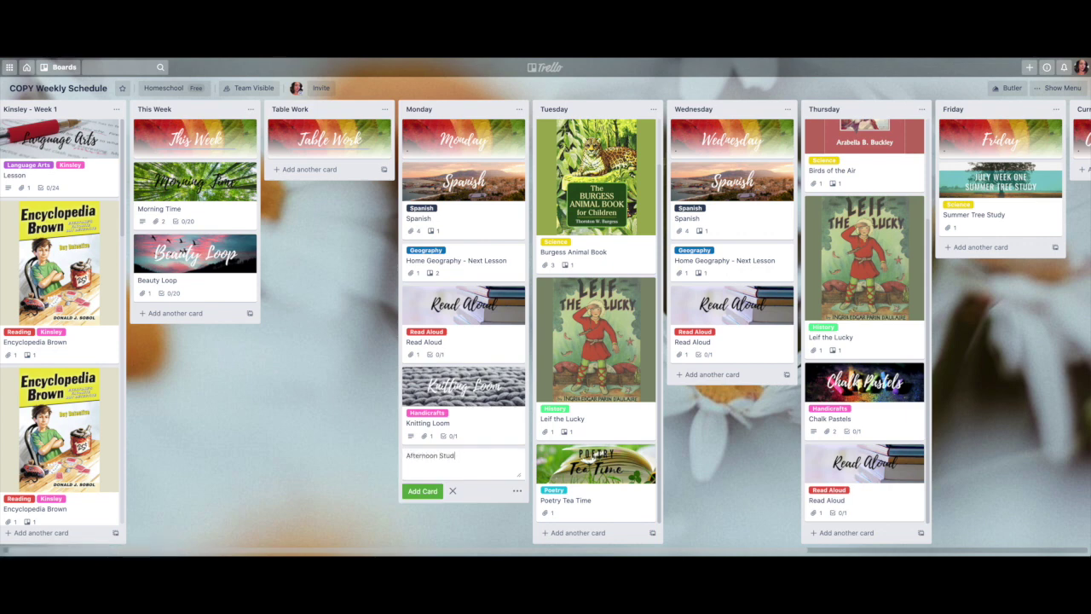
type("Afternoon Studies")
left_click(421, 492)
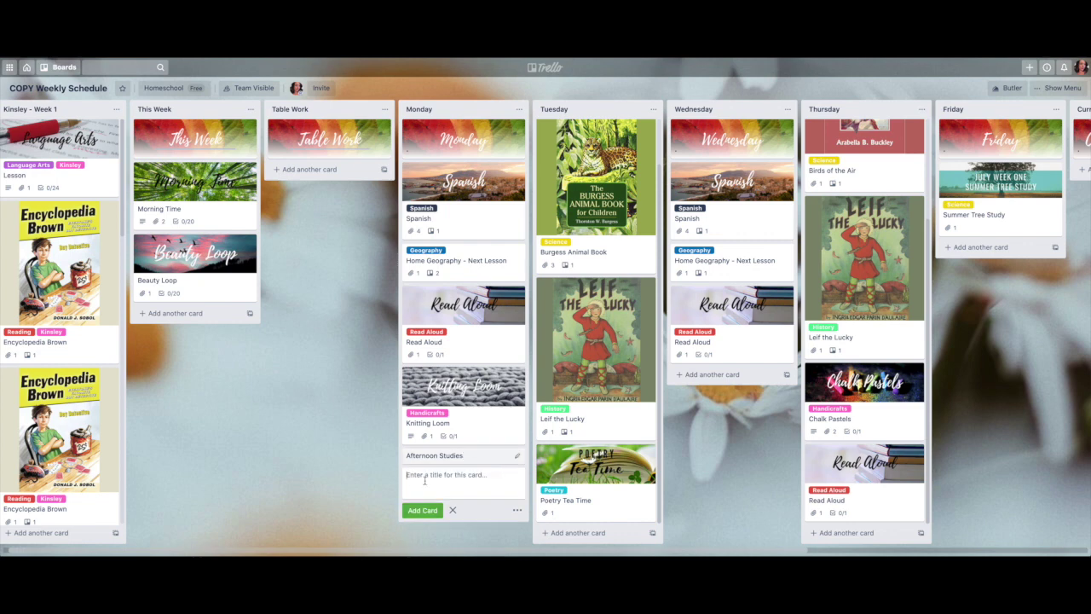
- Give the Afternoon Studies card a purple cover in the full-card size and close the card
left_click(428, 458)
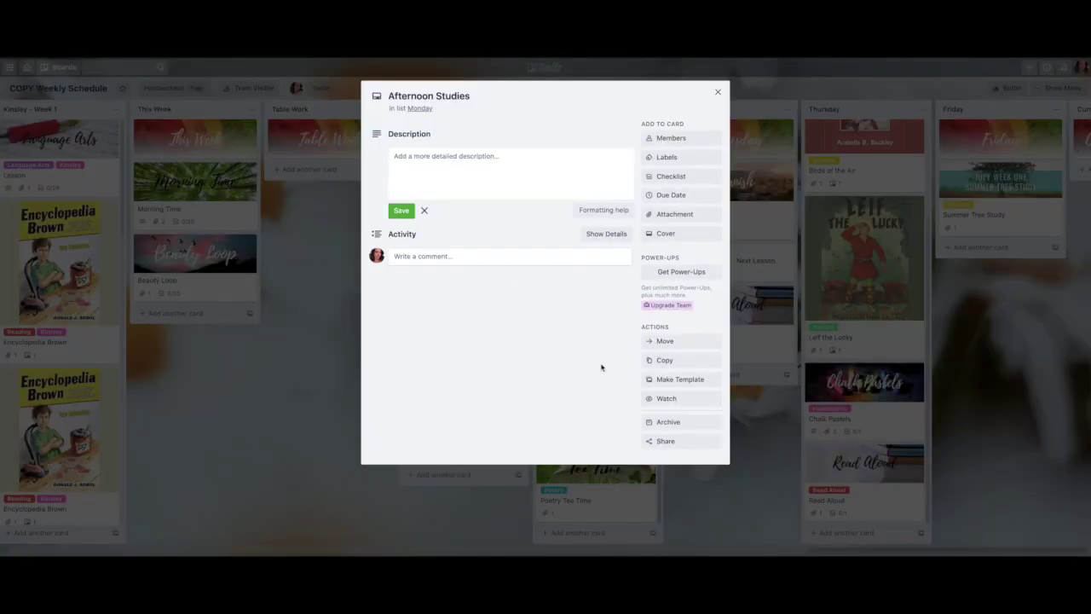
left_click(691, 235)
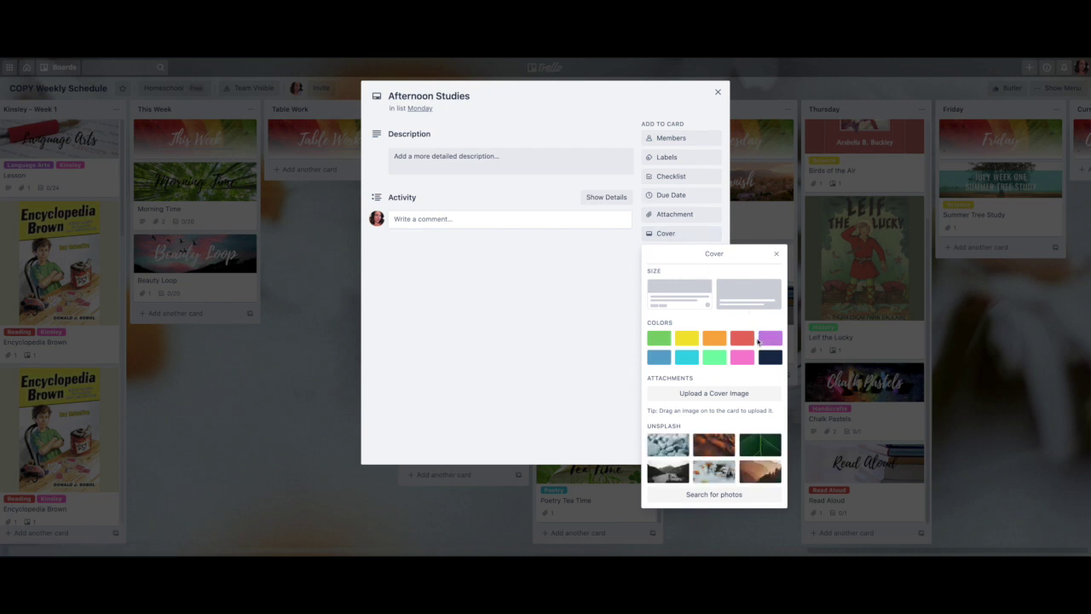
left_click(770, 338)
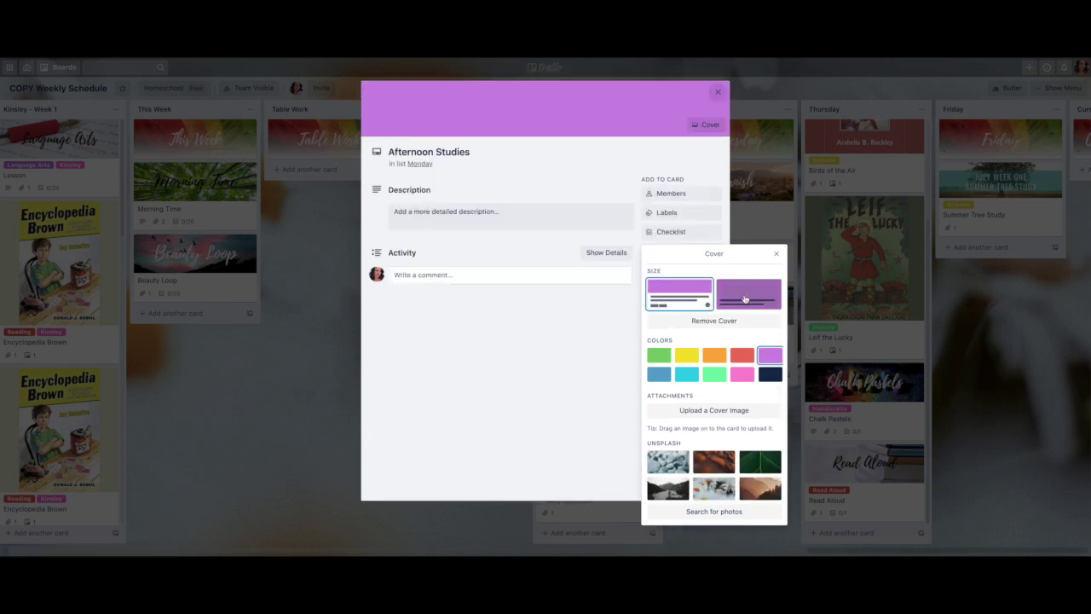
left_click(742, 307)
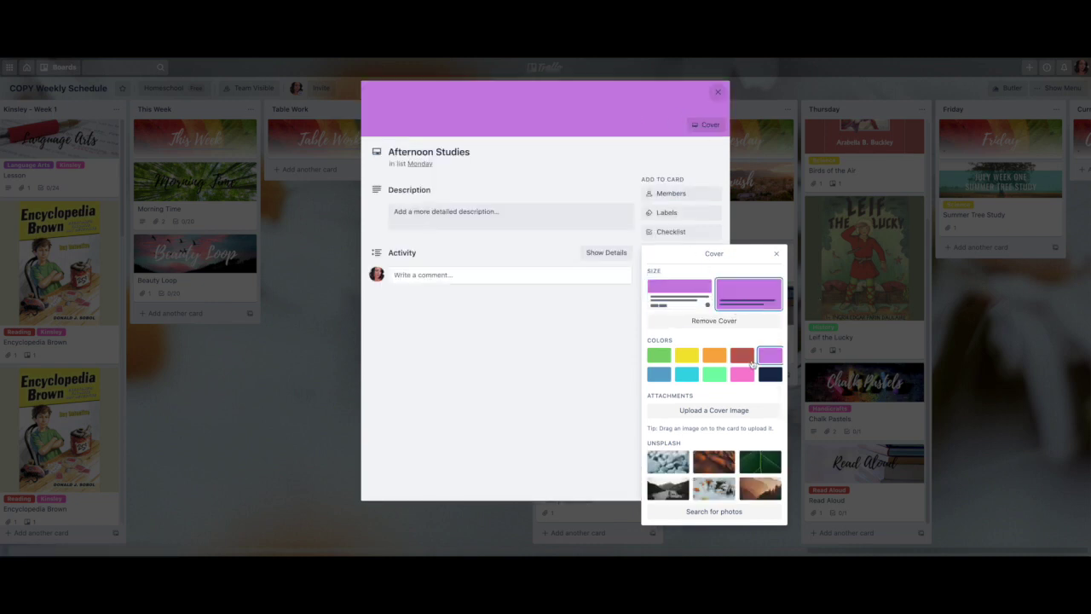
left_click(776, 253)
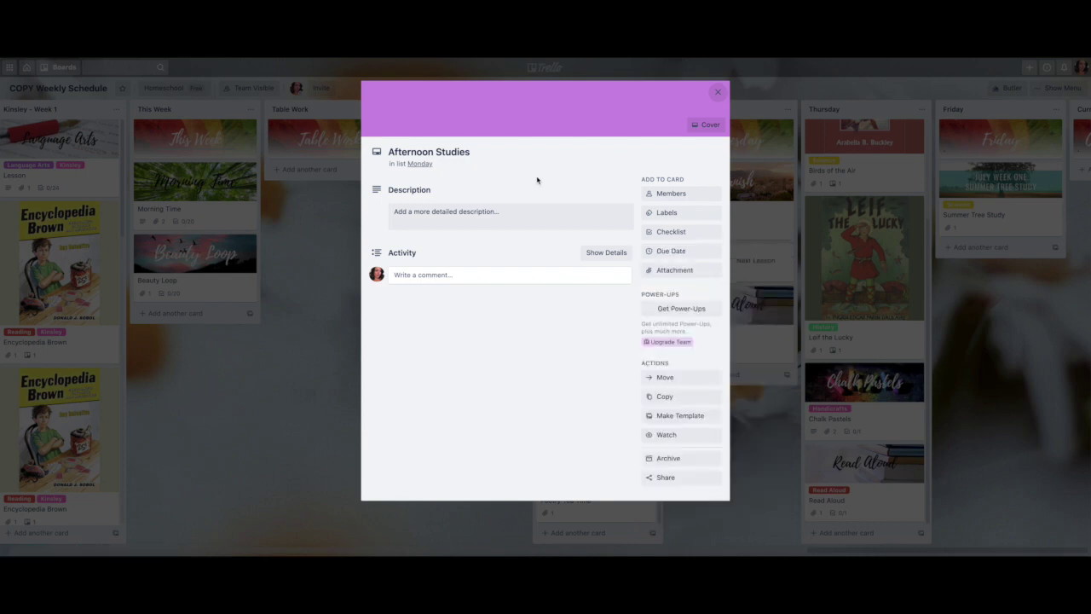
left_click(718, 92)
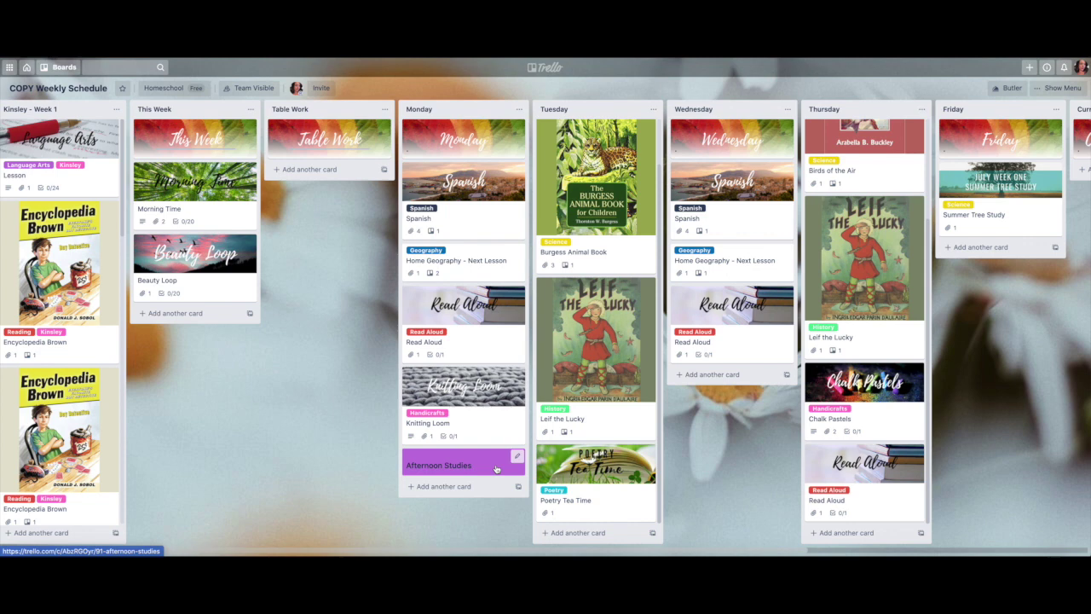
- Reorder Monday so that the Read Aloud and Knitting Loom cards sit below the Afternoon Studies divider
left_click_drag(487, 356, 487, 444)
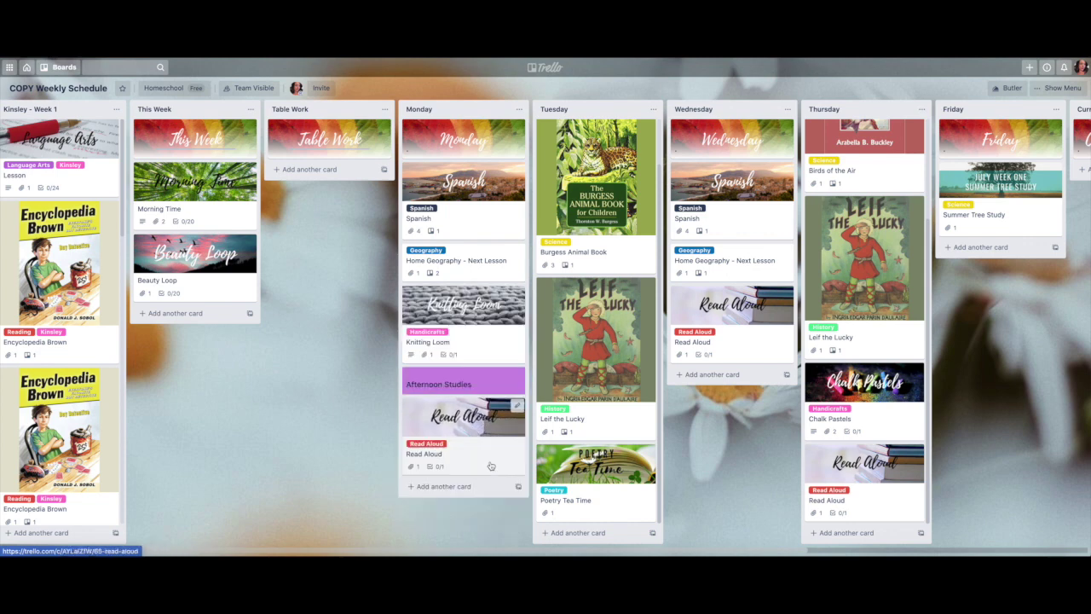
left_click_drag(492, 348, 487, 475)
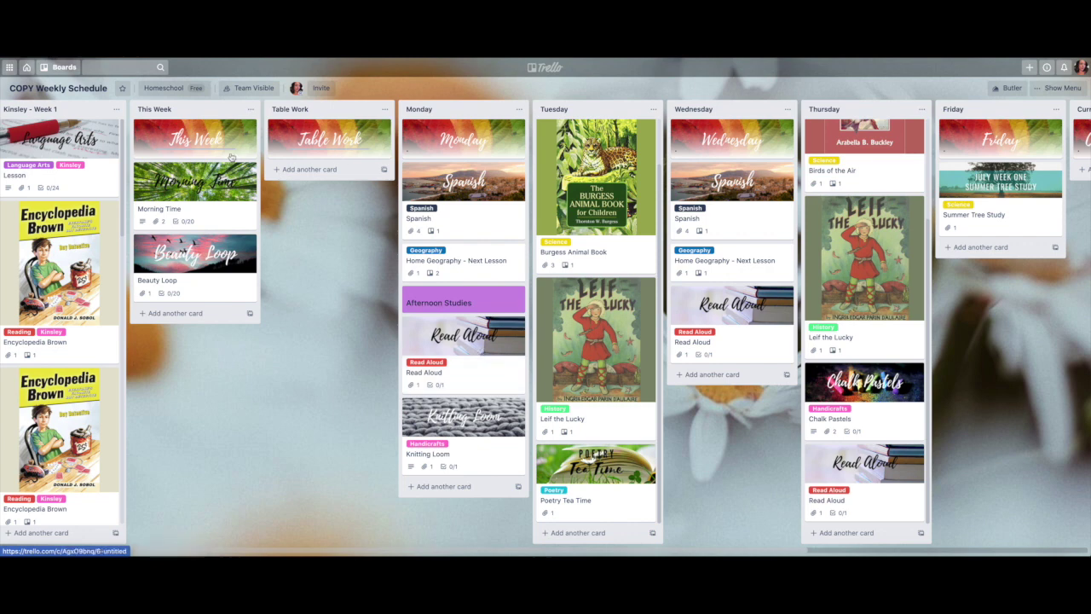
- Move the Language Arts Lesson card to the Table Work list and add a card titled "Handwriting" below it
left_click_drag(64, 146, 329, 184)
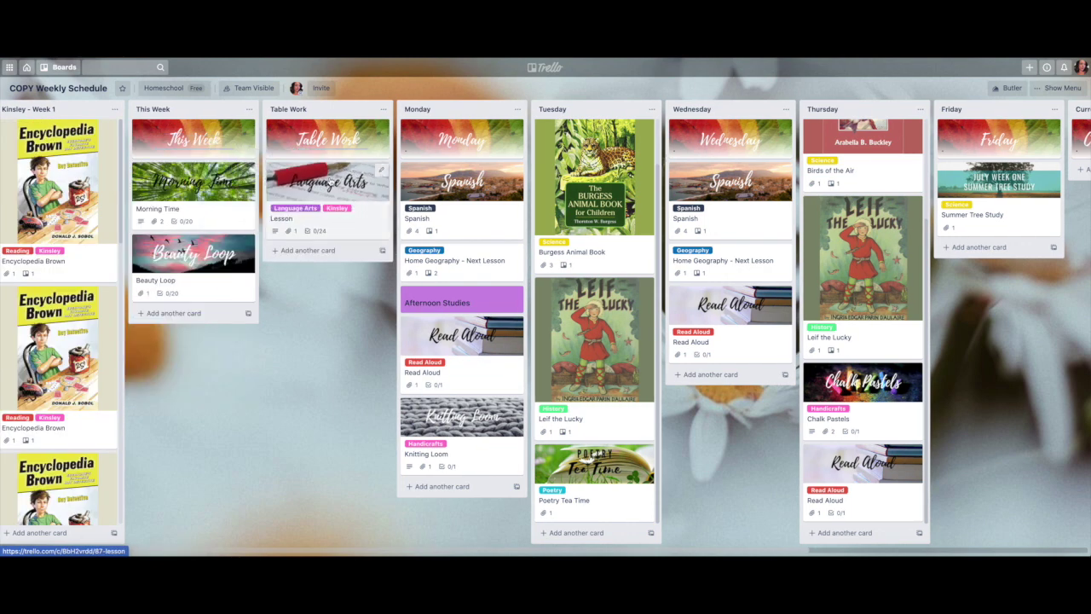
left_click(306, 254)
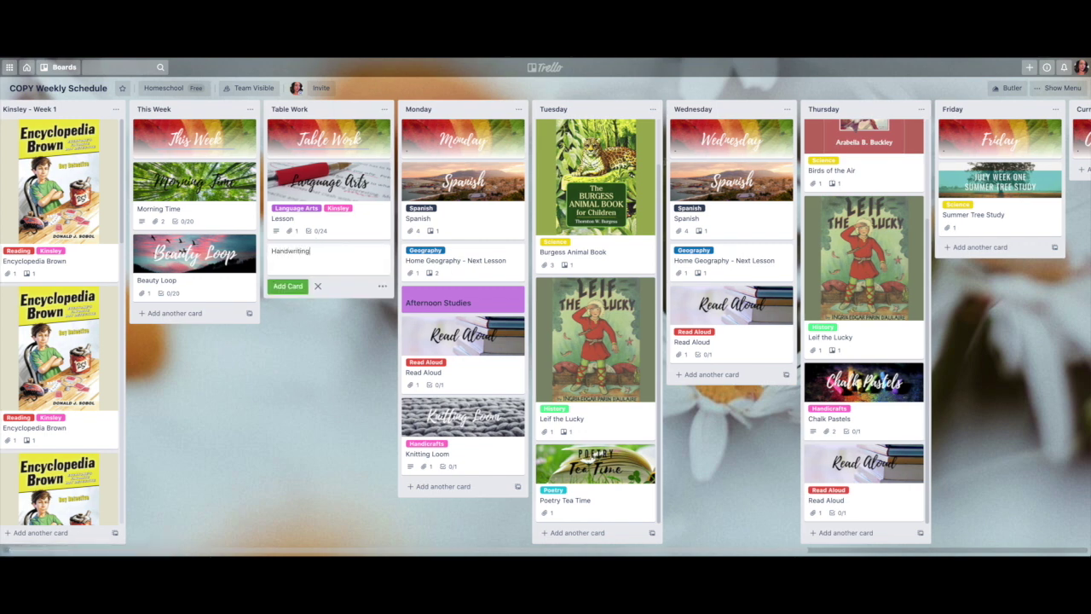
left_click(289, 286)
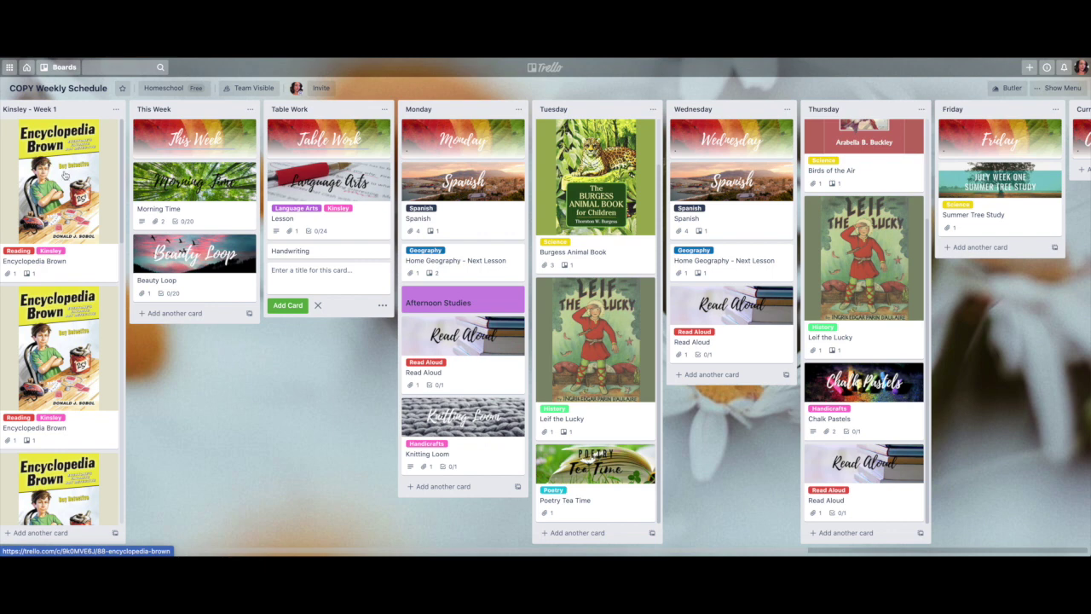
- Move the three Encyclopedia Brown cards to Monday above Afternoon Studies, Wednesday above Read Aloud, and Friday above Summer Tree Study
left_click_drag(65, 174, 494, 238)
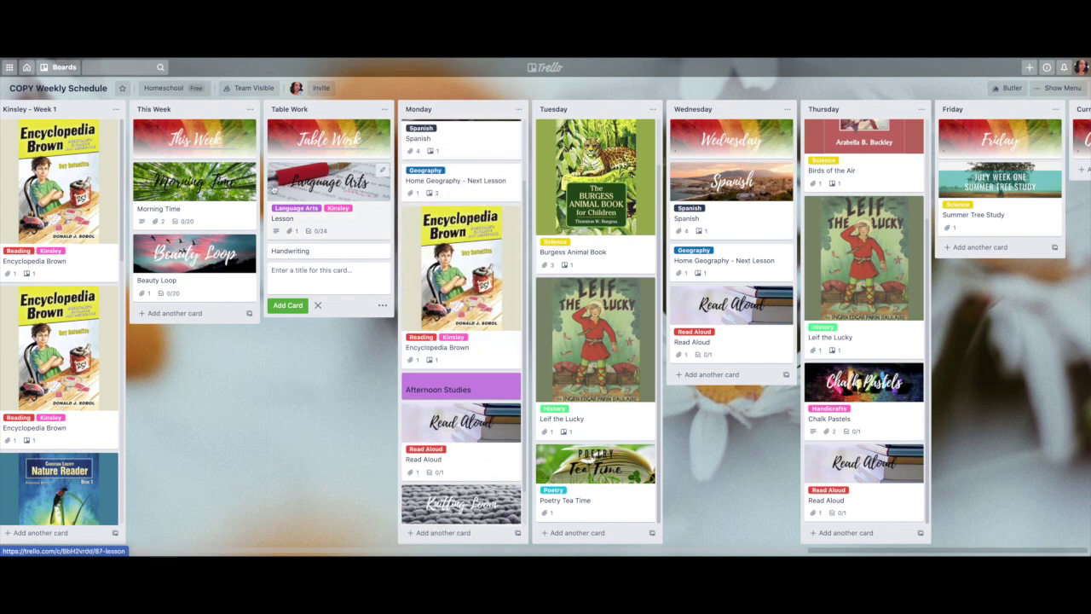
left_click_drag(104, 228, 754, 409)
left_click_drag(60, 196, 768, 183)
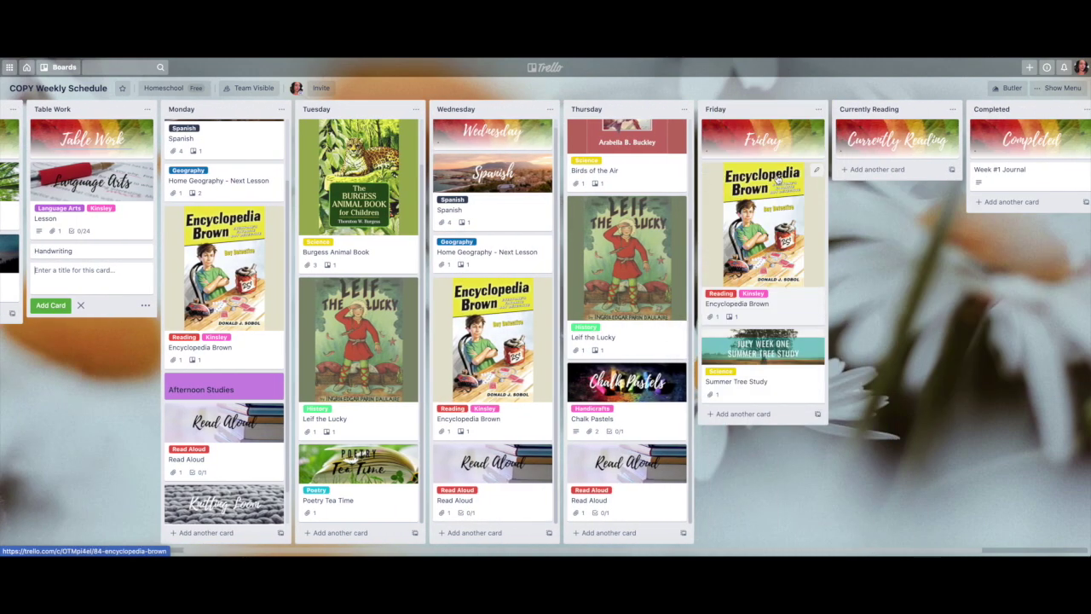
- Place the Christian Liberty Nature Reader cards below Leif the Lucky on Tuesday and Thursday, and Narration Notebook below Encyclopedia Brown on Friday
scroll(32, 271, "left", 5)
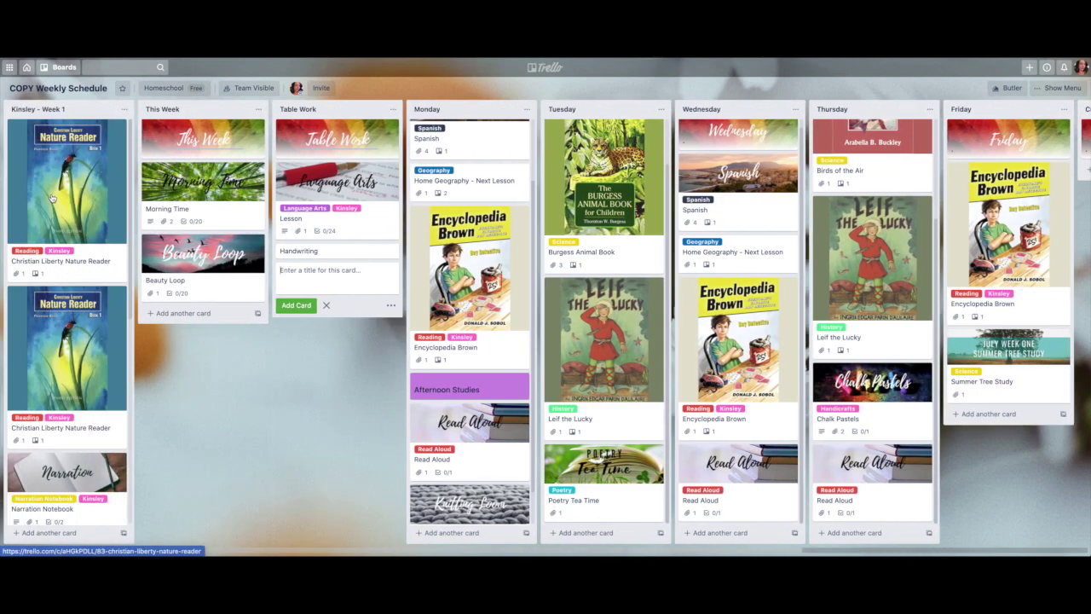
left_click_drag(72, 214, 607, 380)
left_click_drag(53, 220, 878, 375)
left_click_drag(79, 174, 853, 356)
- Move one Math - Next Lesson card into each weekday list from Monday to Friday, directly below that day's reading card
scroll(125, 181, "left", 5)
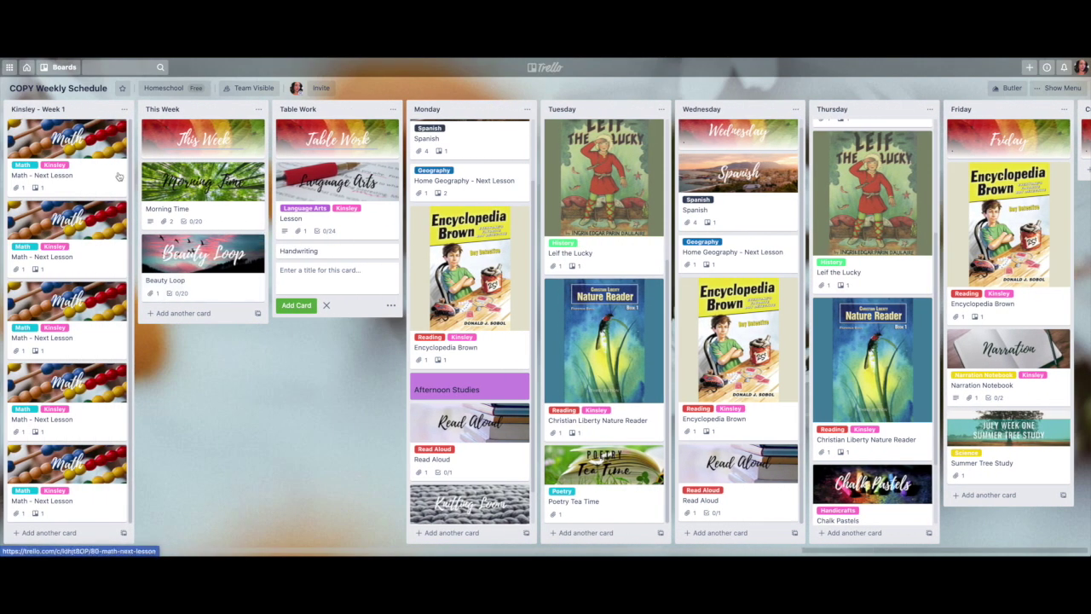
left_click_drag(122, 179, 498, 381)
left_click_drag(51, 154, 641, 439)
left_click_drag(59, 154, 771, 461)
left_click_drag(60, 154, 935, 472)
left_click_drag(95, 133, 925, 327)
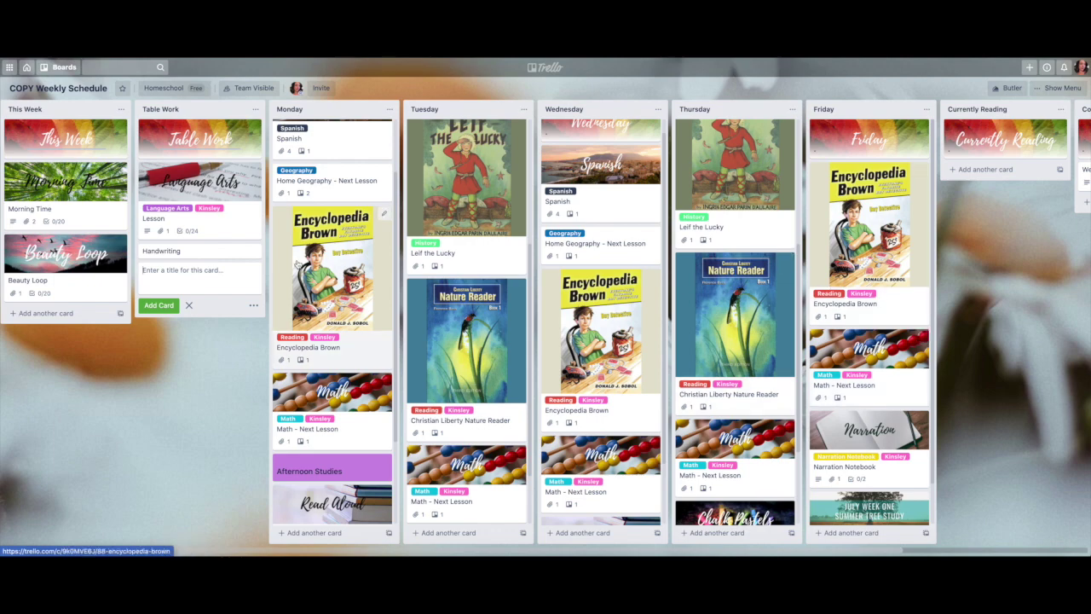
- Archive the child's emptied Week 1 list
scroll(443, 248, "left", 2)
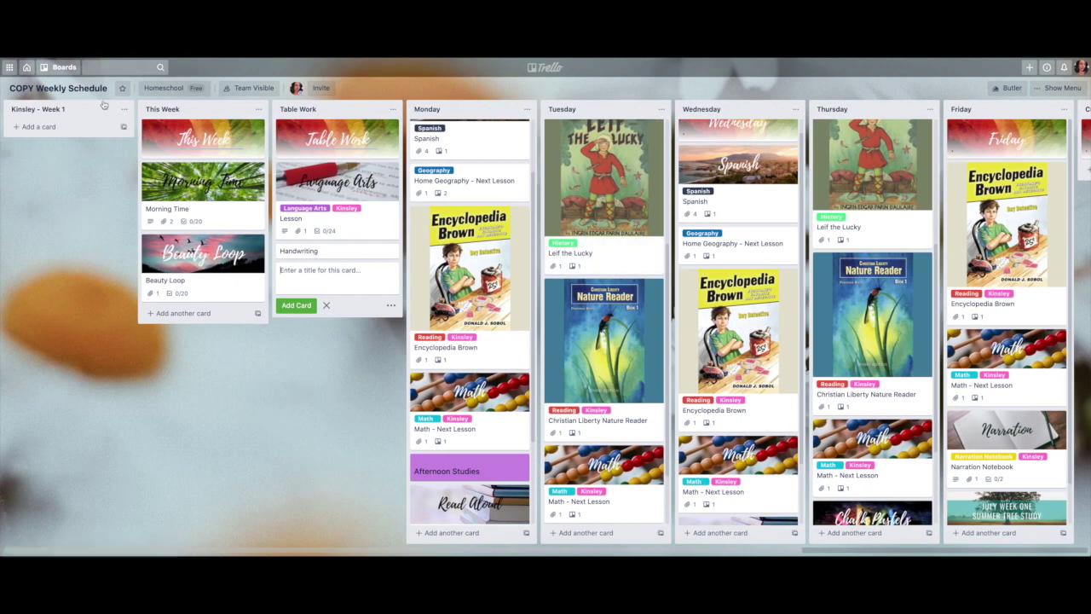
left_click(124, 109)
left_click(146, 259)
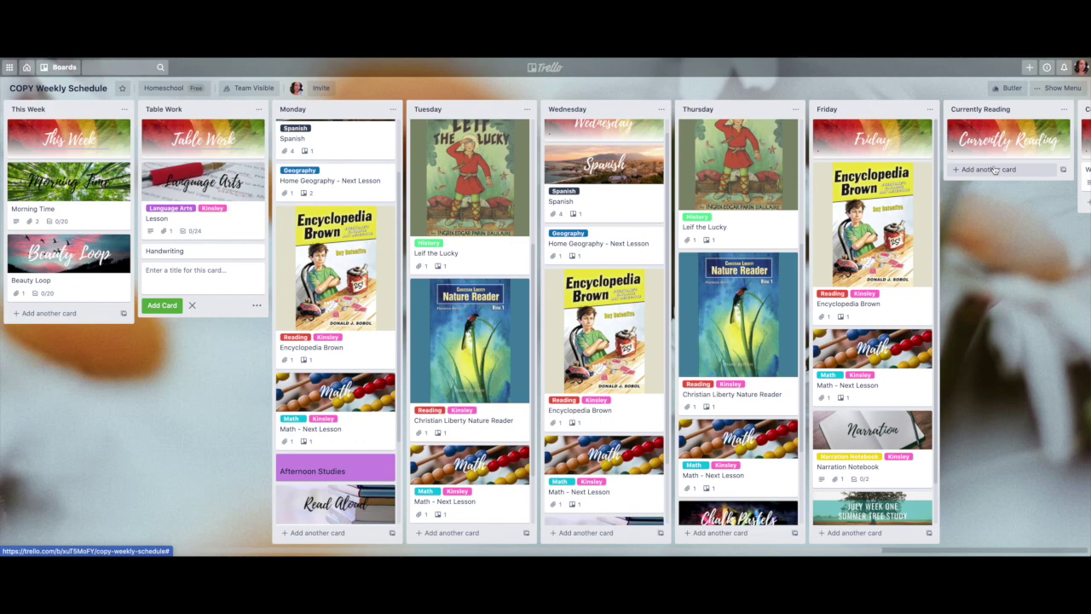
- Look over the arranged week and open the Morning Time card in the This Week list
scroll(994, 171, "right", 4)
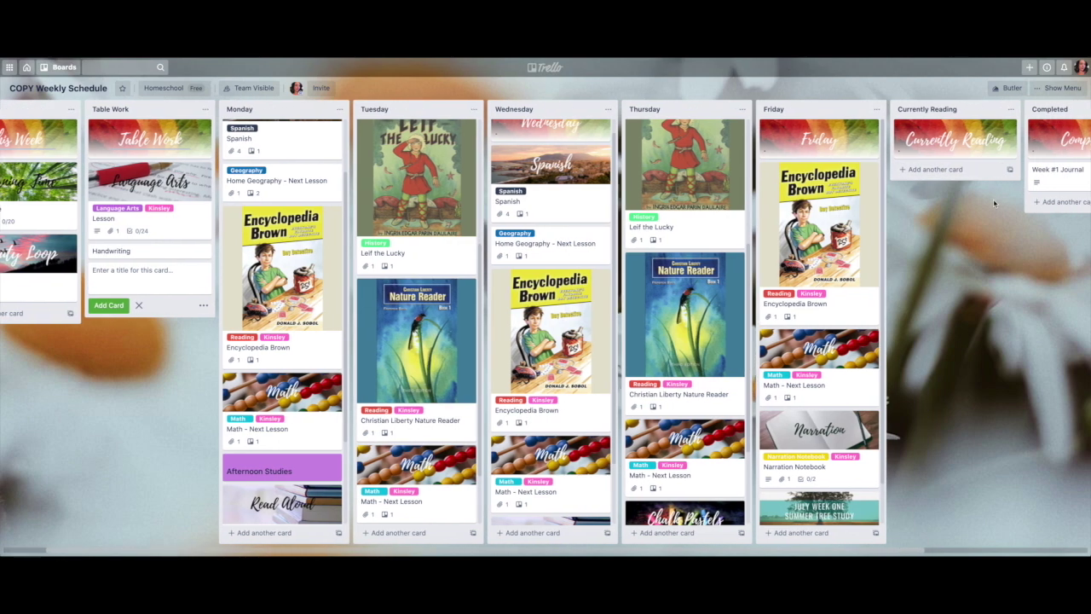
scroll(994, 202, "right", 3)
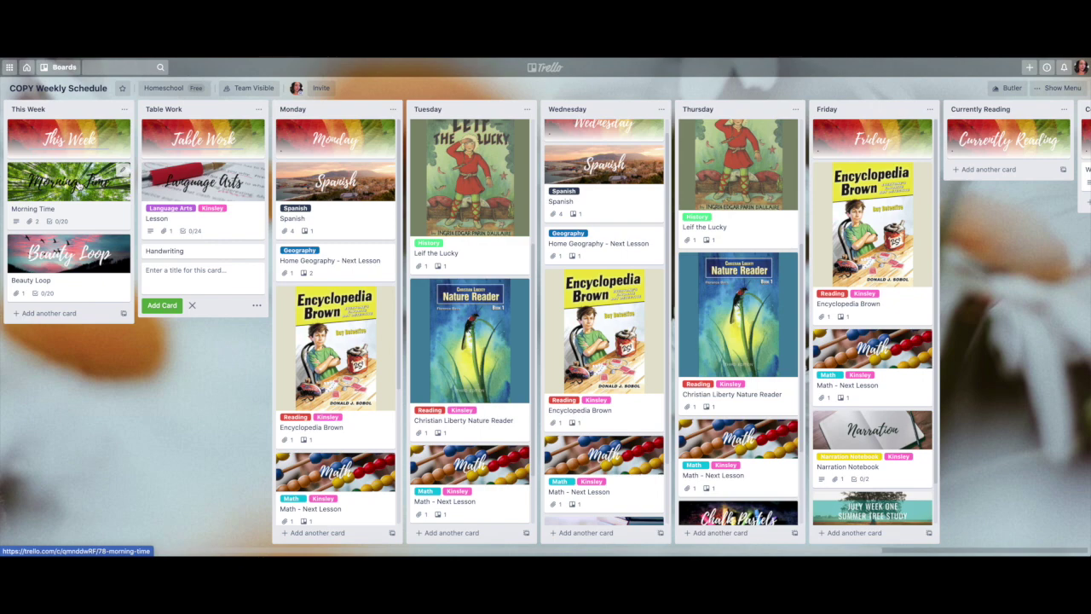
left_click(98, 220)
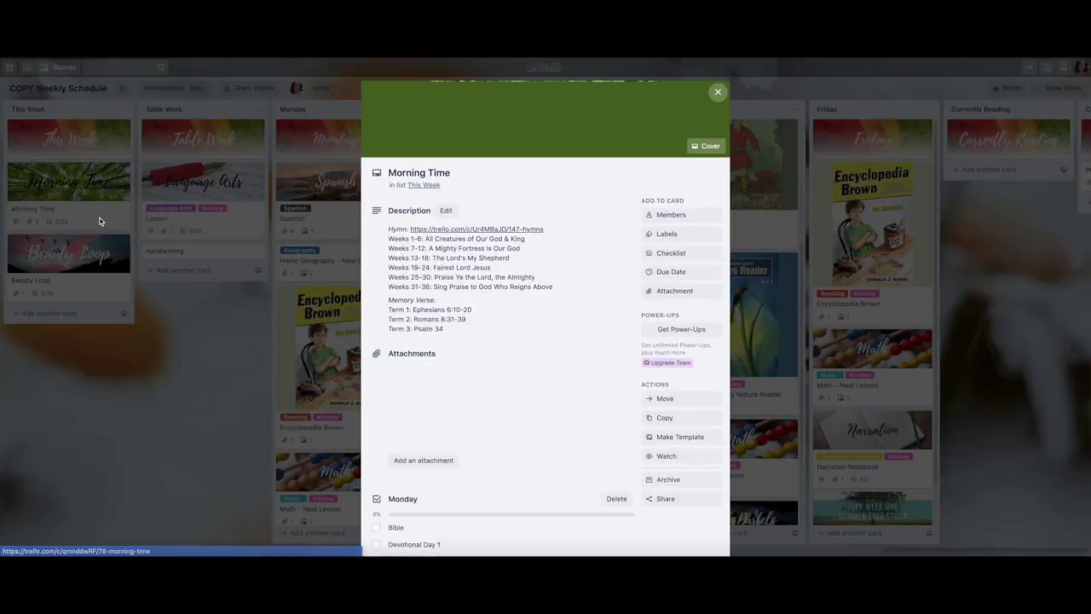
- Check off Bible, Devotional Day 1, Memory Verse and Hymn in the Morning Time card's Monday checklist and close the card
scroll(602, 318, "down", 5)
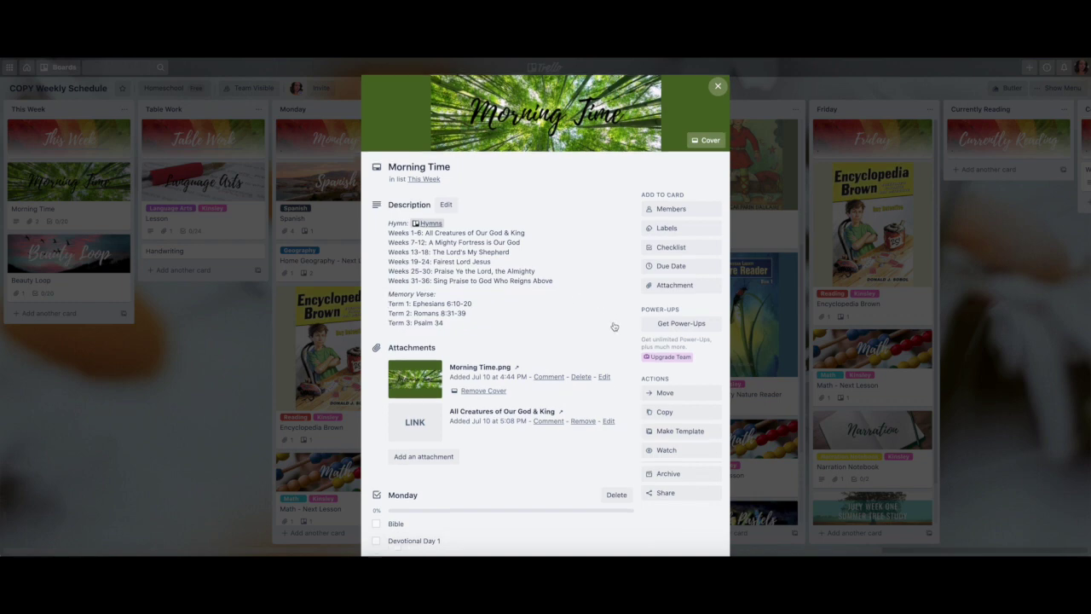
left_click(375, 307)
left_click(376, 325)
left_click(376, 342)
left_click(376, 359)
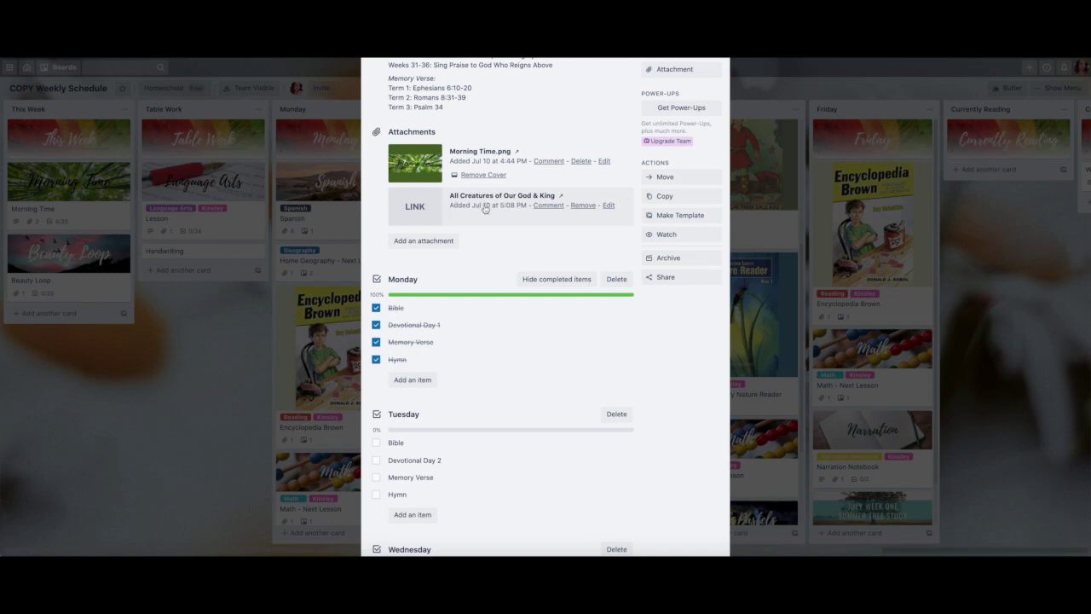
scroll(484, 214, "down", 1)
scroll(482, 214, "up", 5)
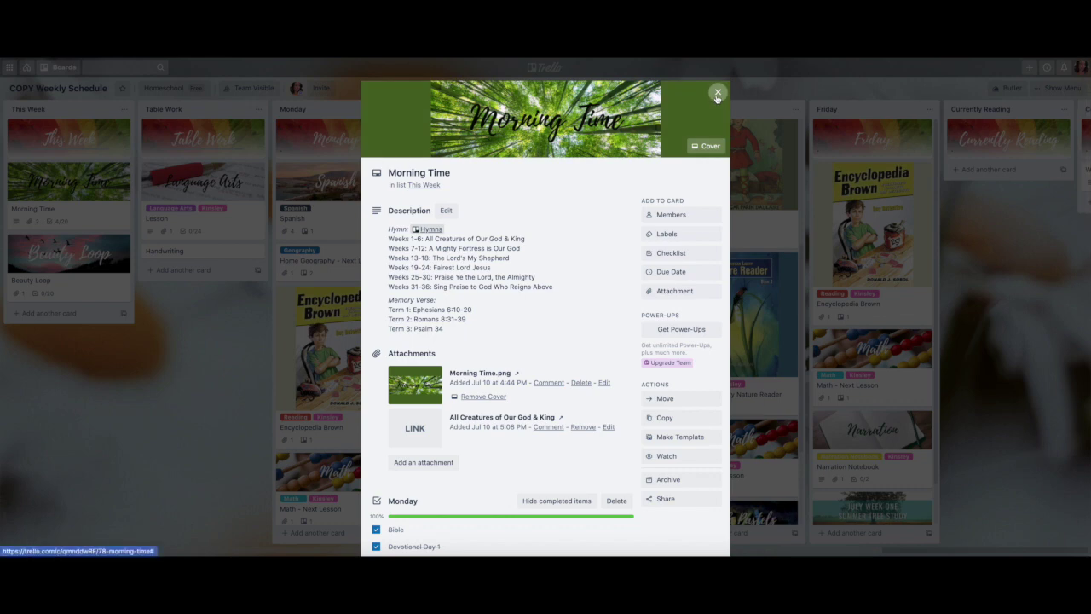
left_click(718, 92)
- Check off Artist Study, Folk Song, Poetry Recitation and Daily Nature Poem in the Beauty Loop card's Monday checklist and close the card
left_click(98, 286)
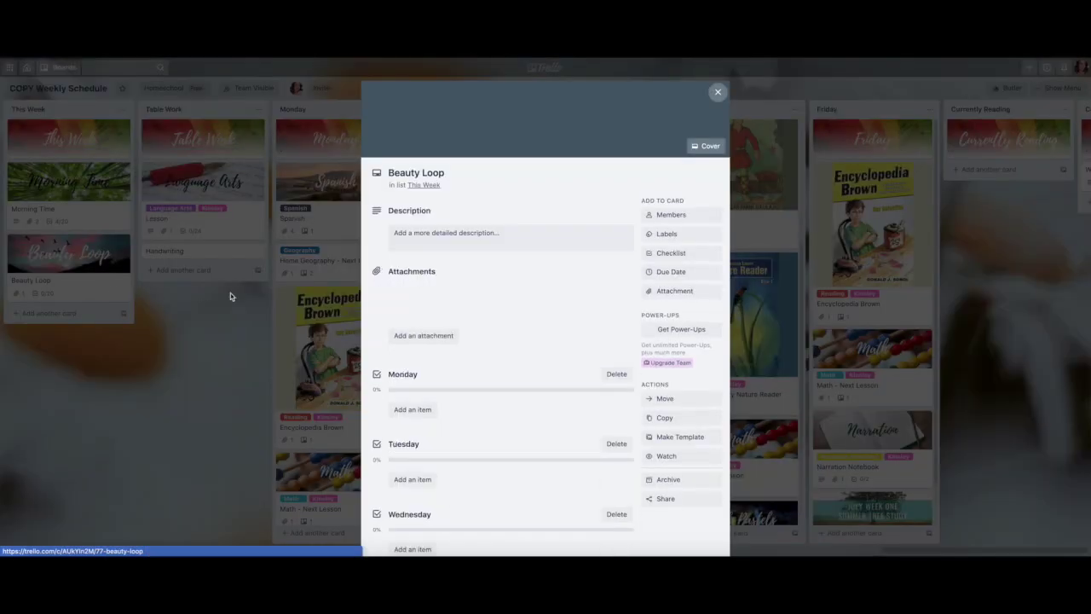
scroll(500, 365, "down", 1)
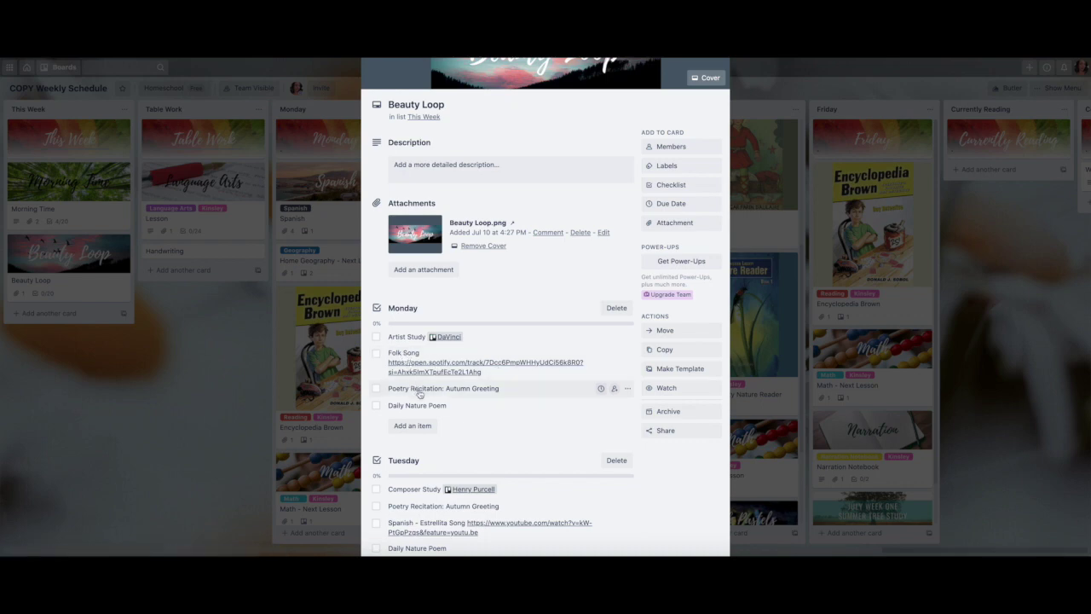
left_click(376, 337)
left_click(376, 353)
left_click(376, 388)
left_click(376, 405)
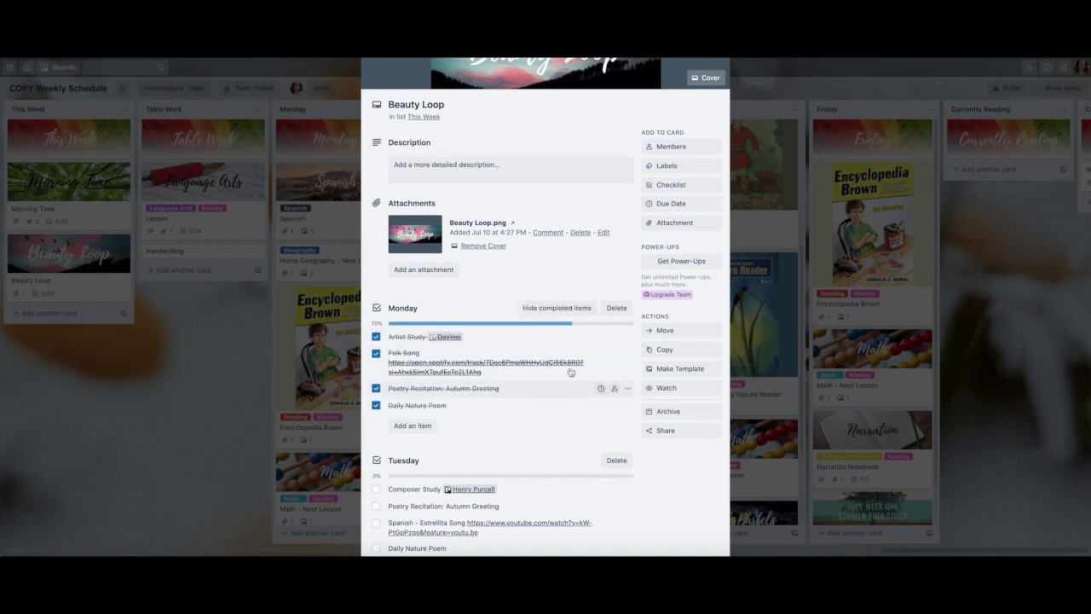
scroll(723, 98, "up", 2)
left_click(718, 92)
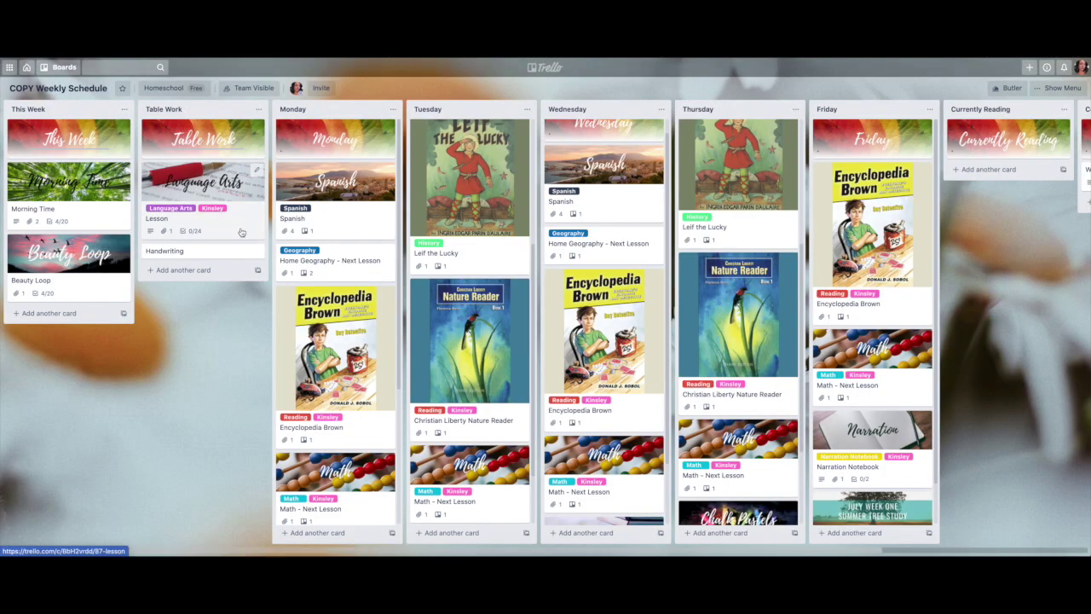
- Review the Day 1 checklist in the Language Arts Lesson card of the Table Work list and close the card
left_click(237, 231)
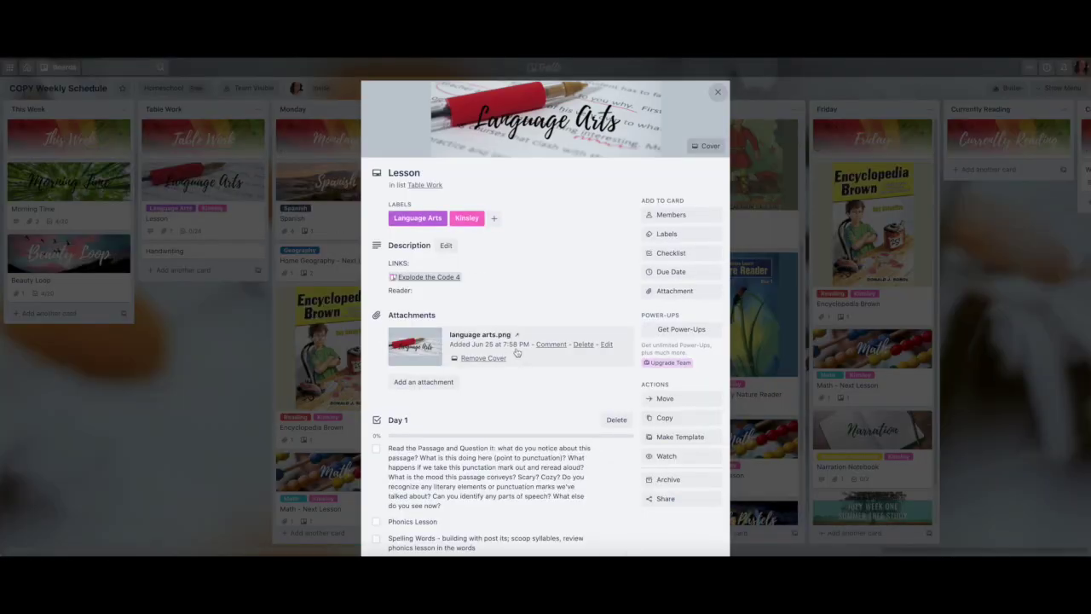
scroll(393, 445, "down", 2)
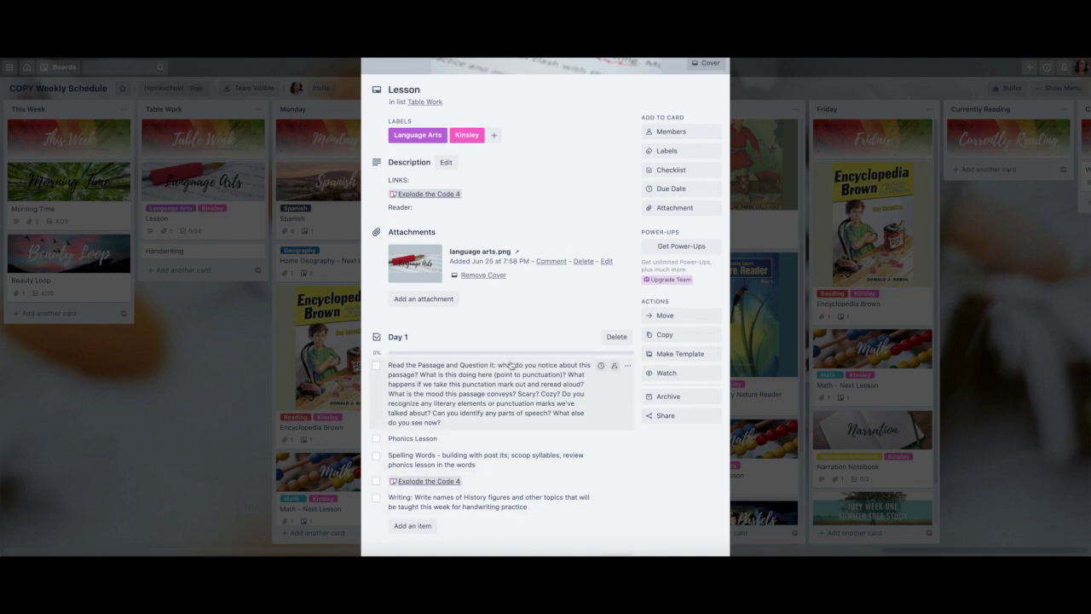
scroll(691, 107, "up", 2)
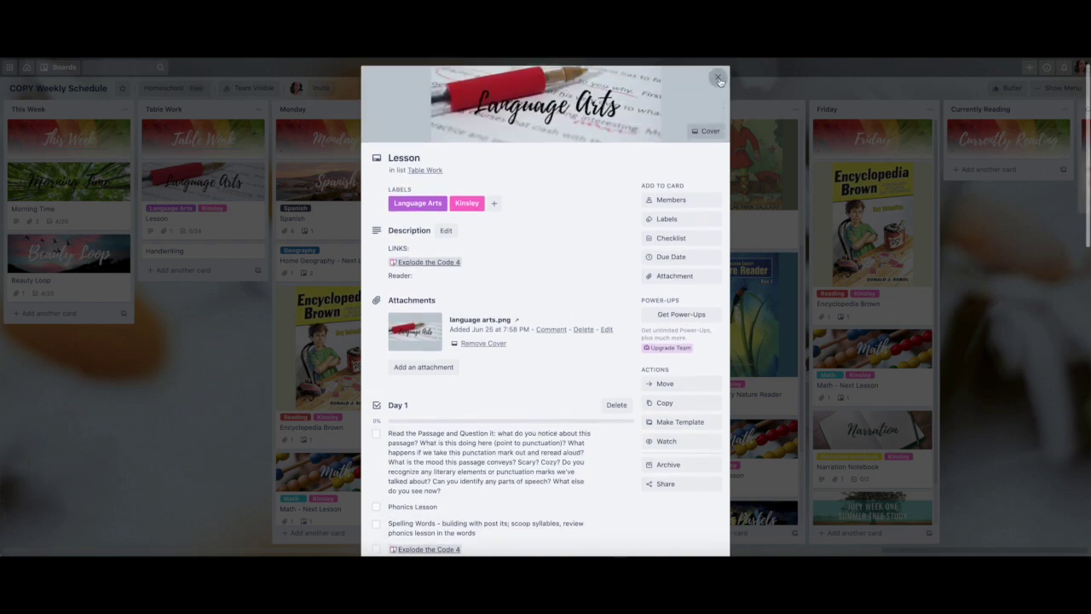
left_click(718, 79)
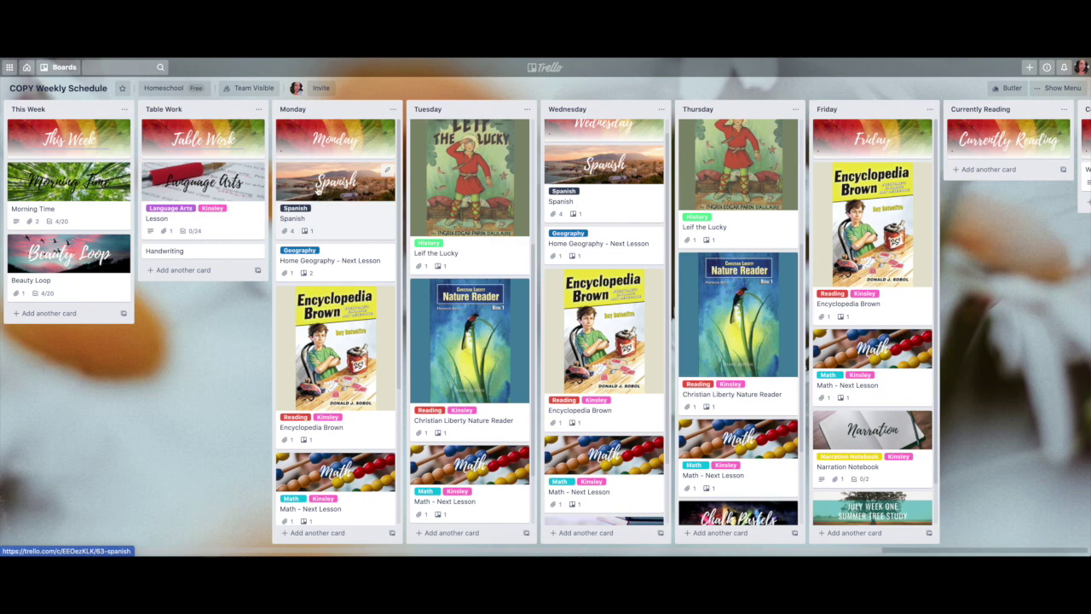
- Follow the linked Gentle Feast Curriculum card from Monday's Spanish card and review its weekly lesson checklists
left_click(347, 218)
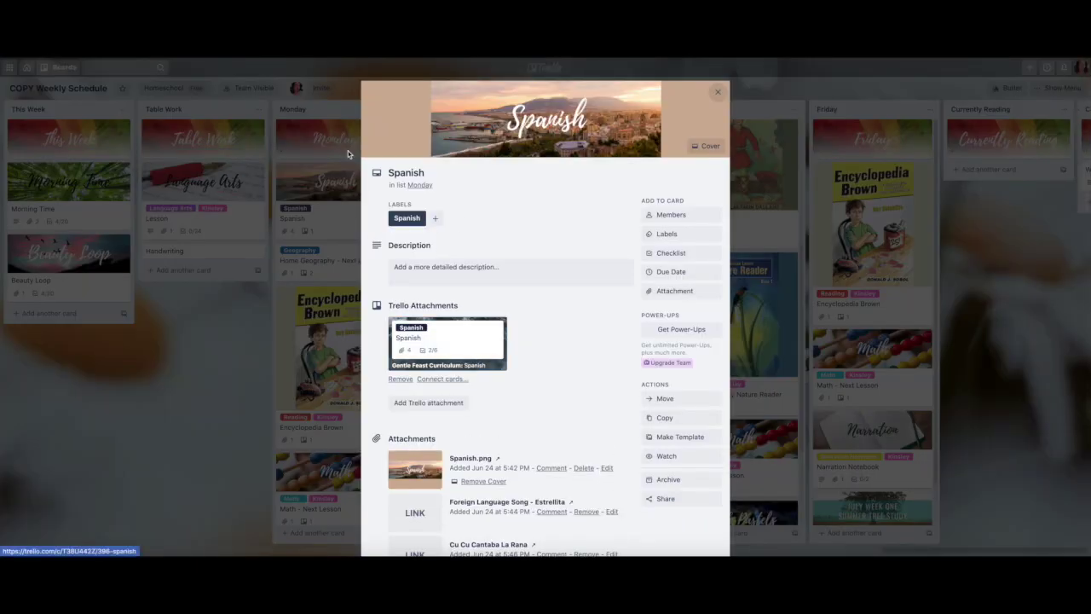
left_click(470, 356)
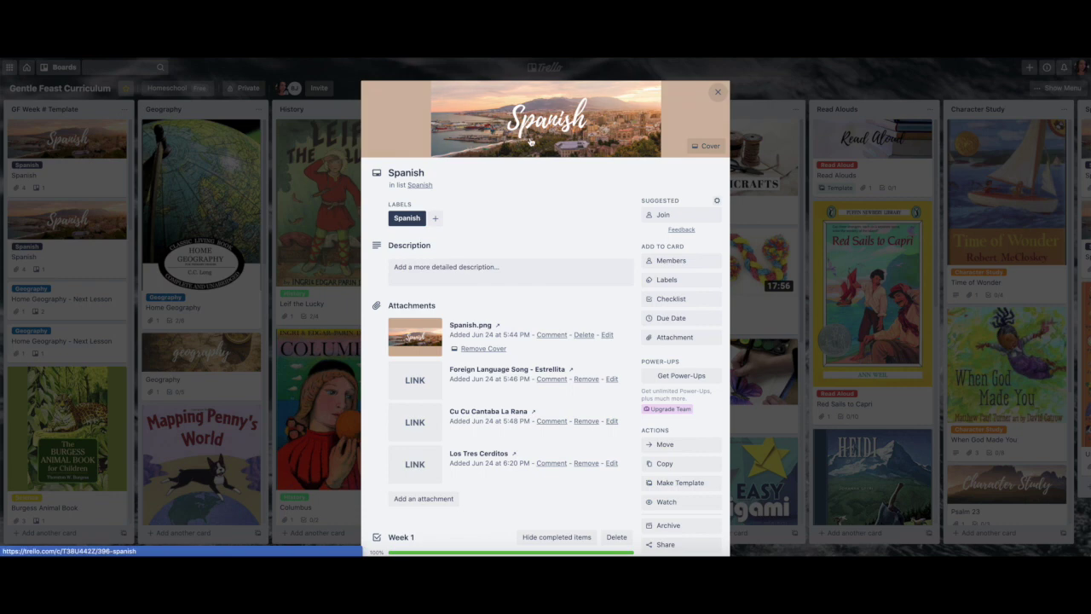
scroll(512, 341, "down", 3)
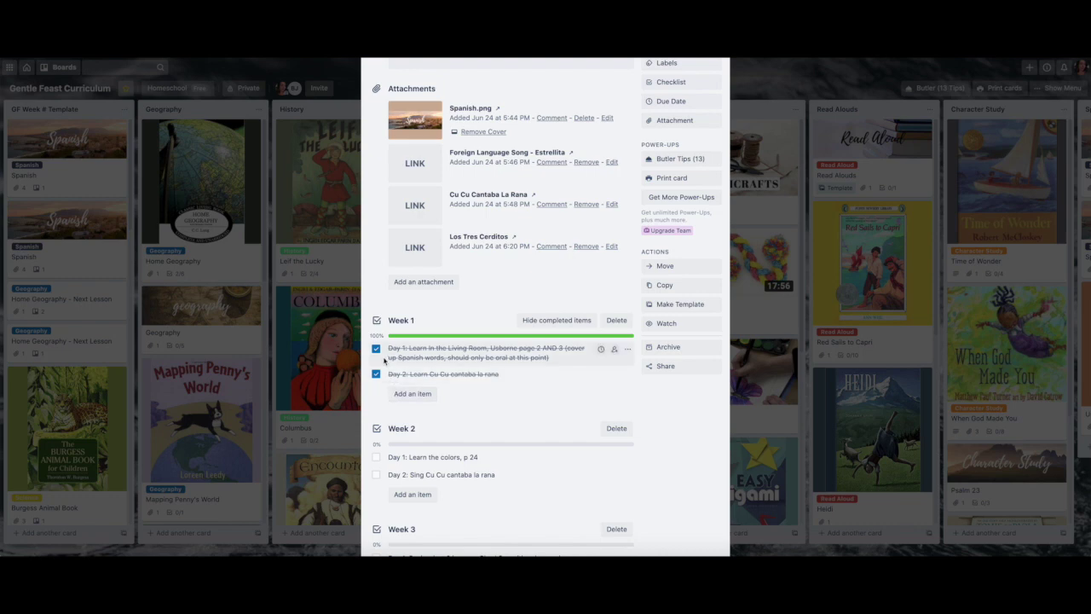
scroll(604, 177, "down", 1)
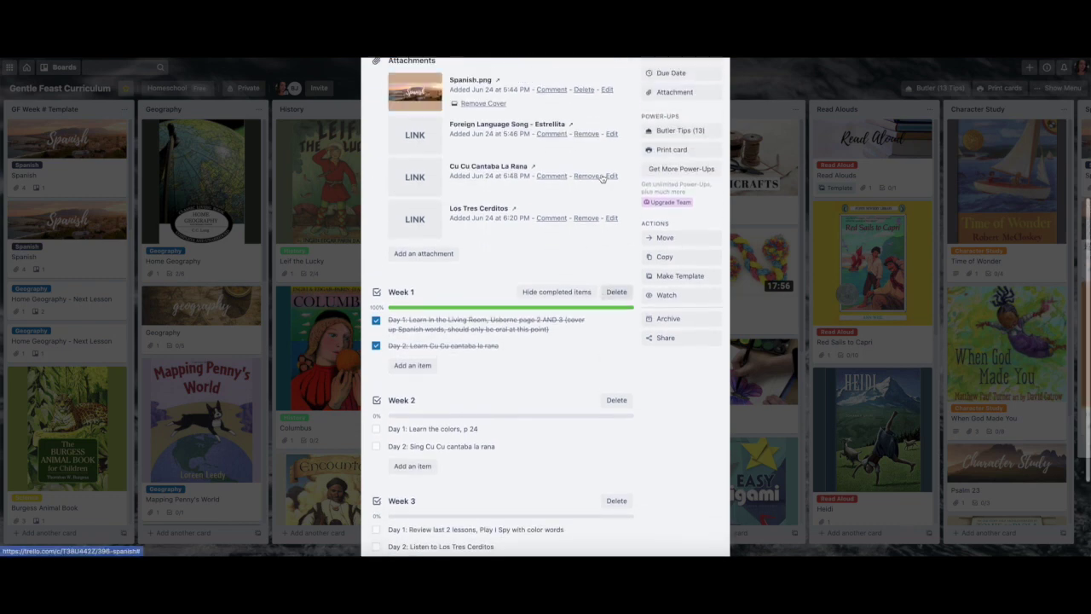
scroll(602, 179, "up", 3)
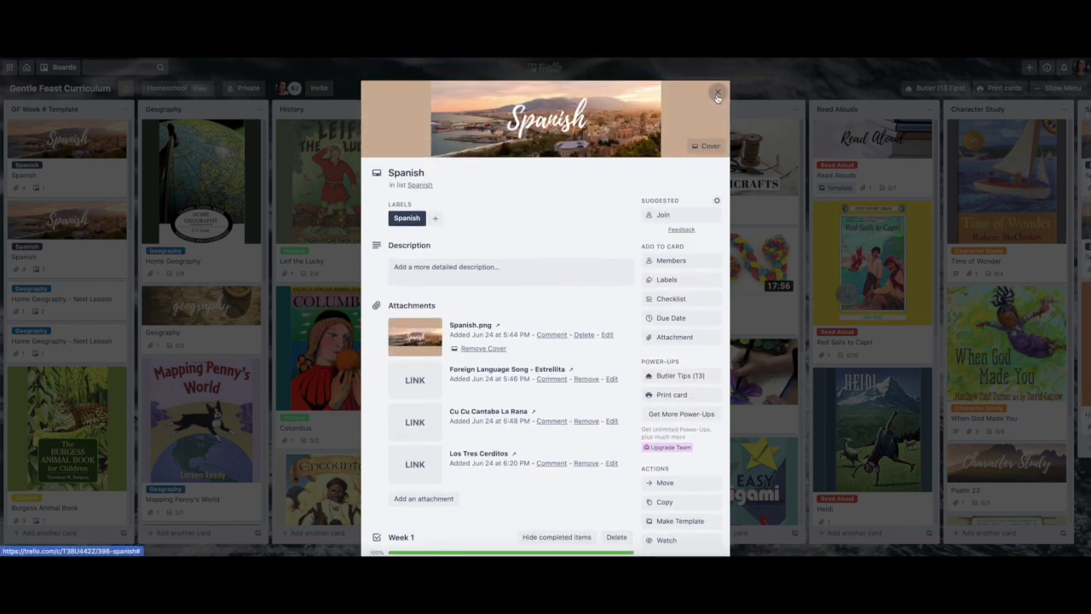
left_click(717, 95)
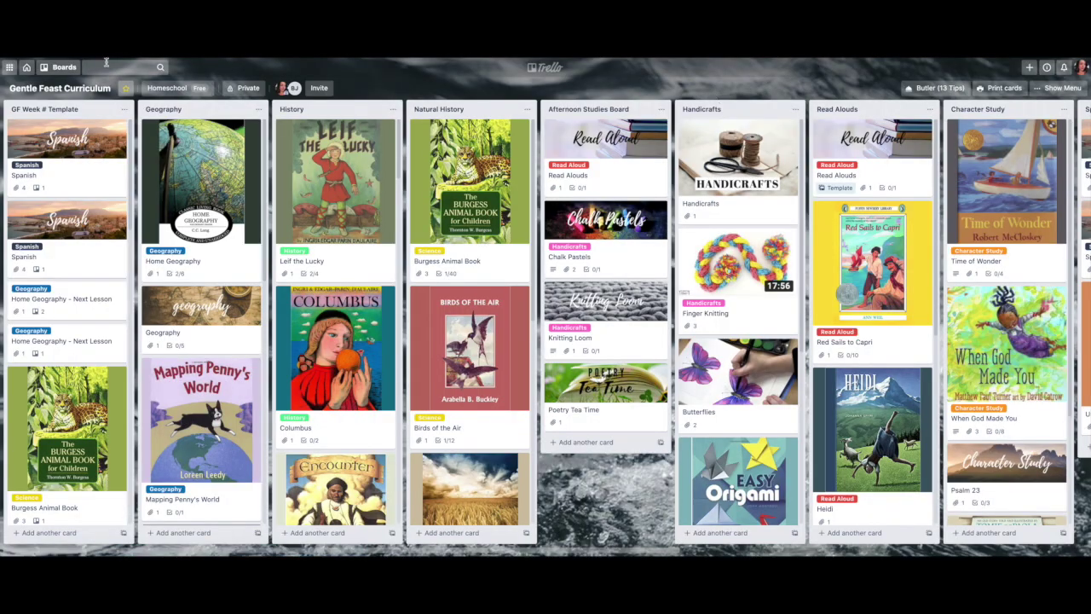
- Return to the COPY Weekly Schedule board and move all cards in the Monday list to the Completed list
left_click(64, 66)
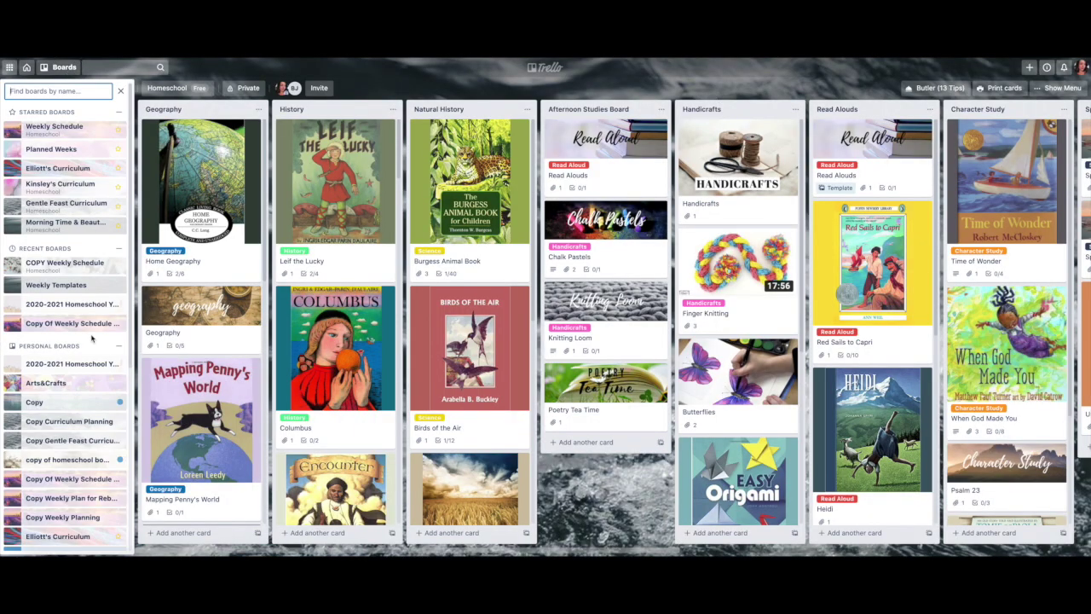
left_click(49, 268)
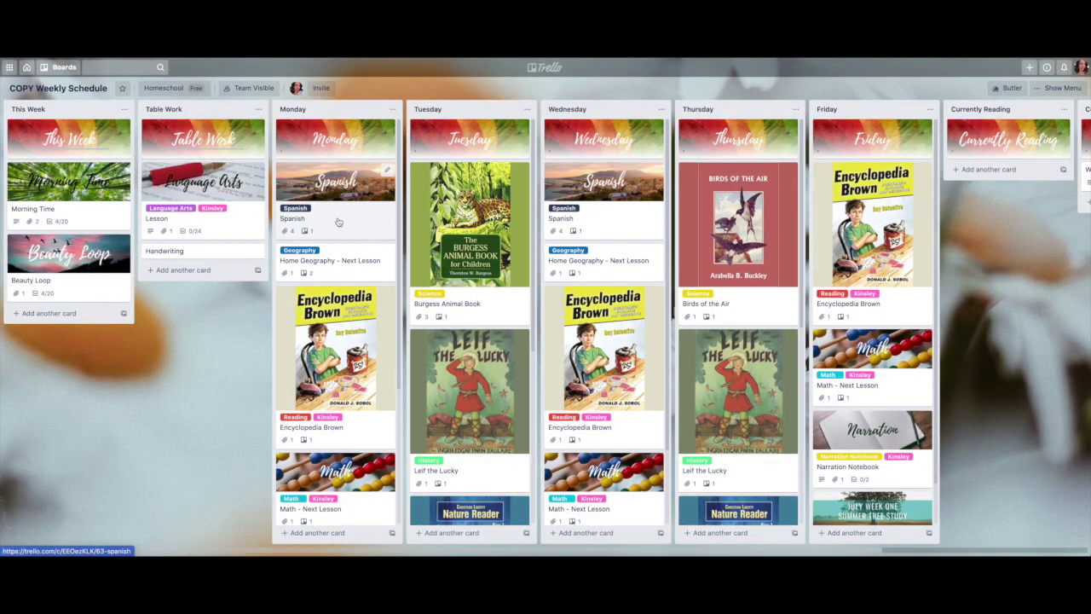
scroll(350, 273, "down", 5)
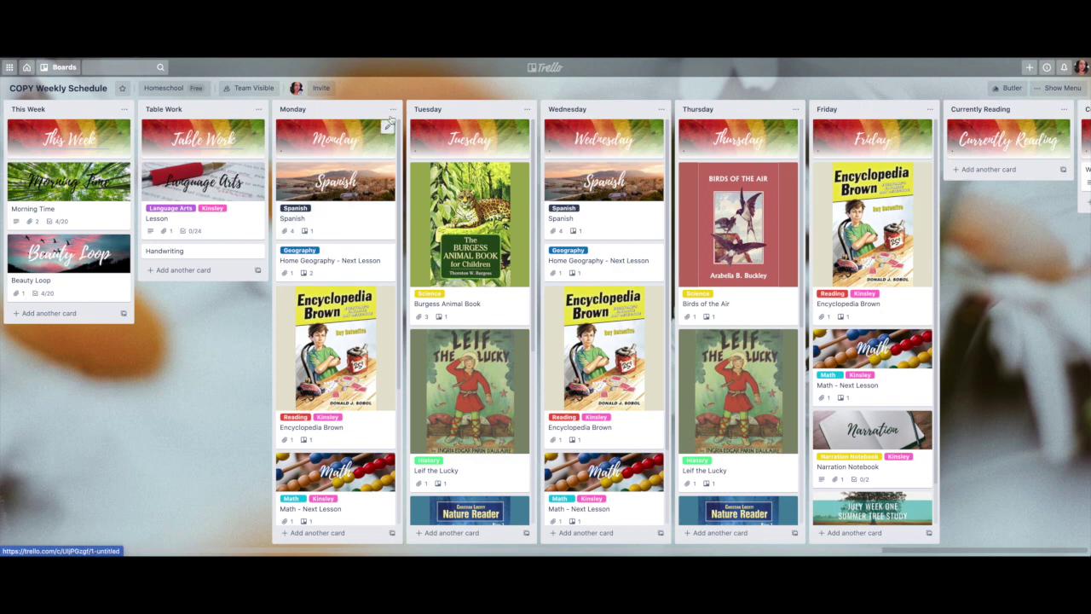
left_click(391, 111)
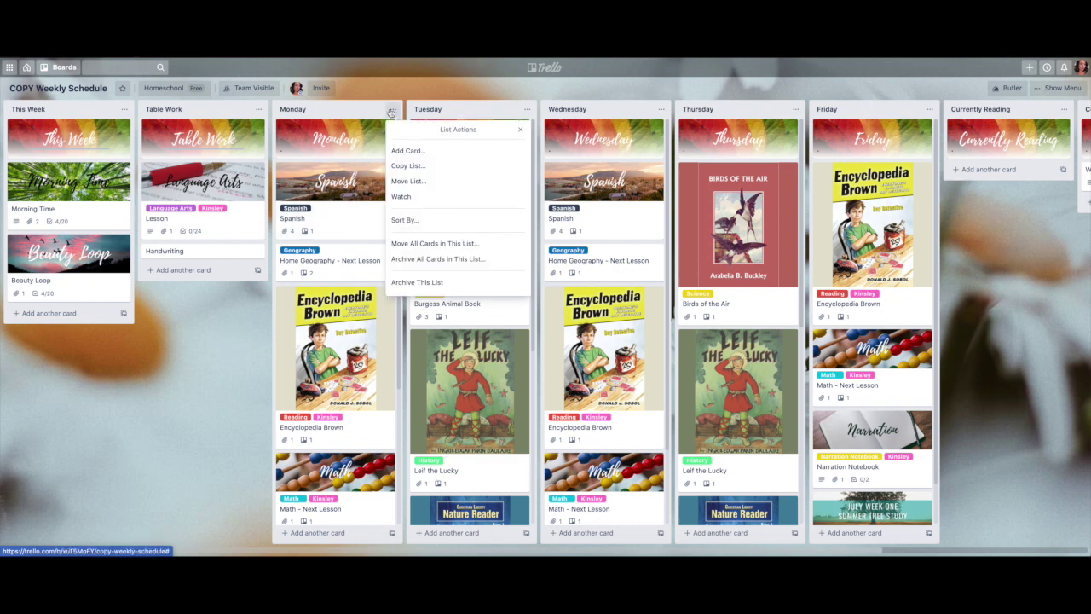
left_click(428, 246)
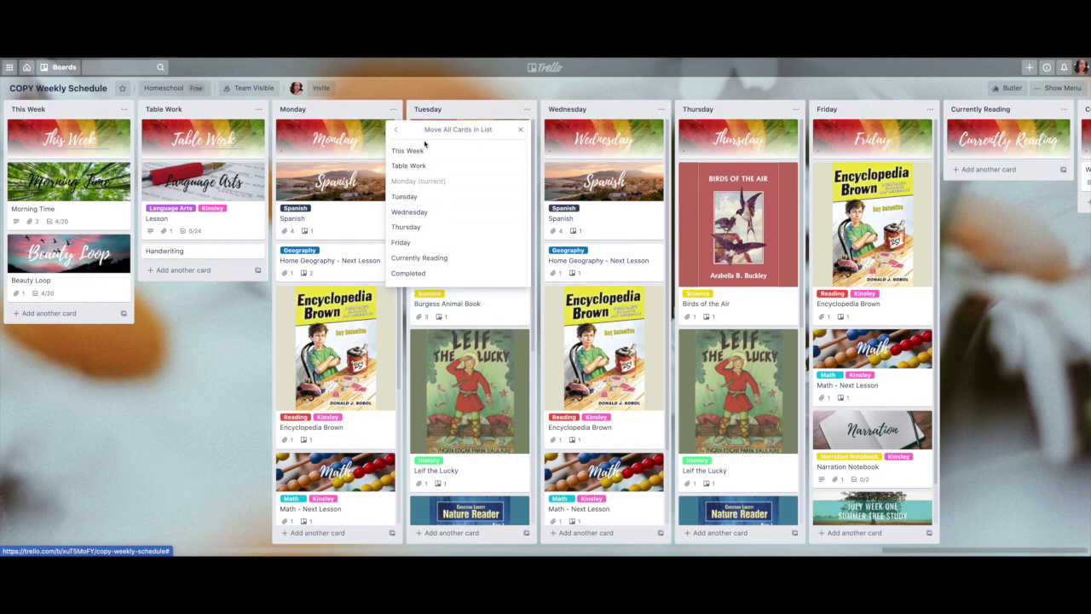
left_click(408, 273)
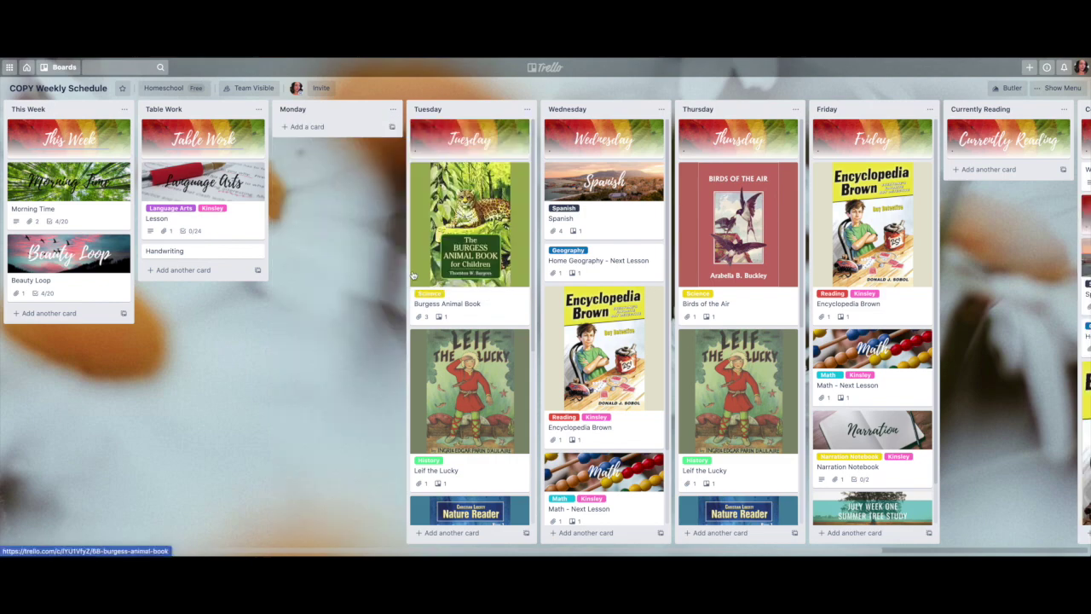
scroll(1047, 243, "right", 5)
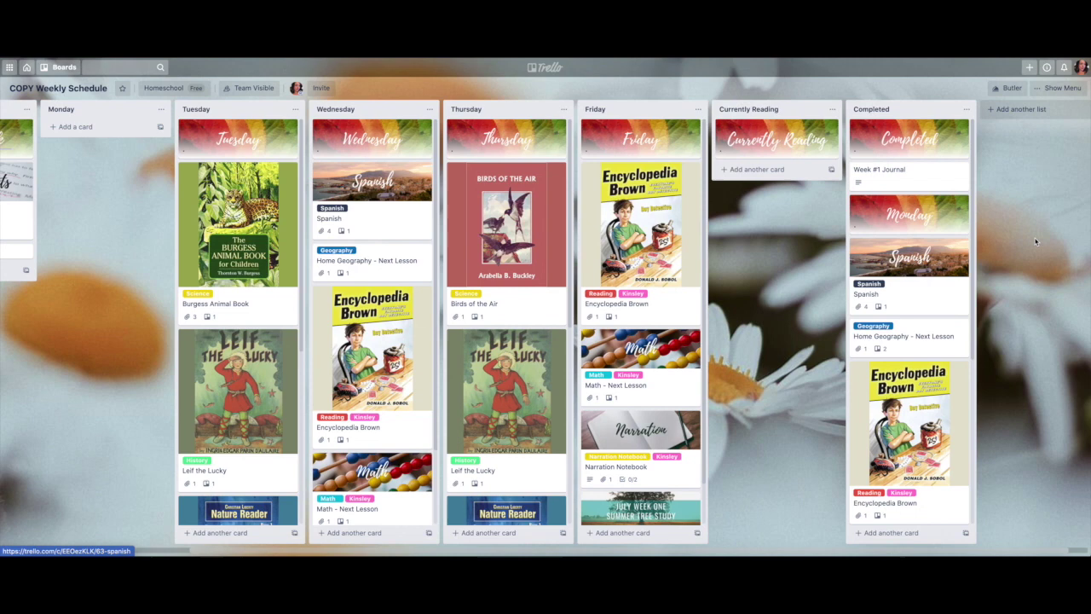
scroll(887, 341, "down", 4)
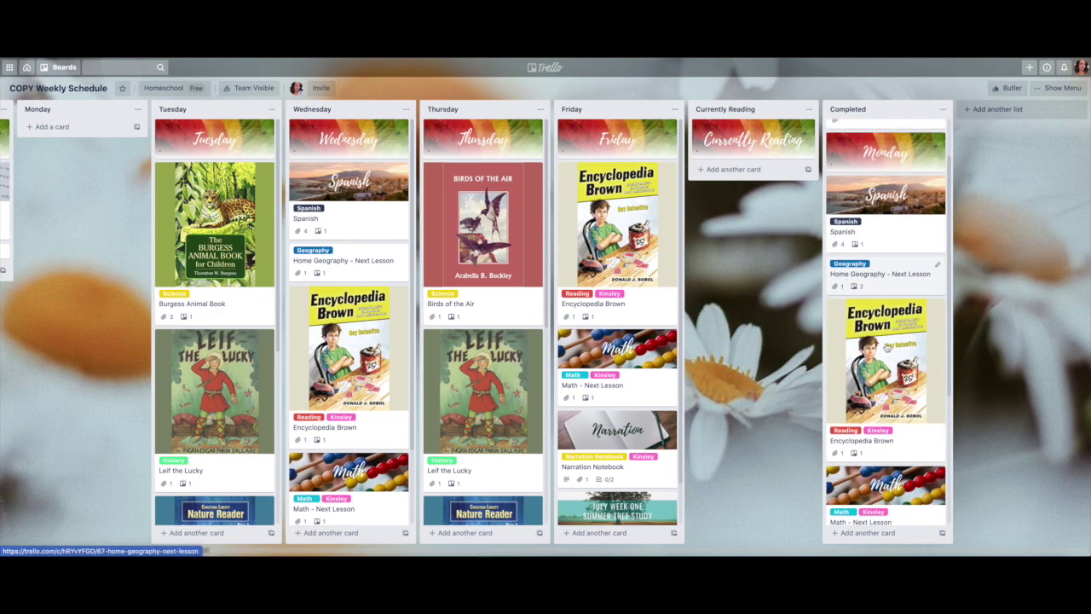
scroll(885, 342, "up", 4)
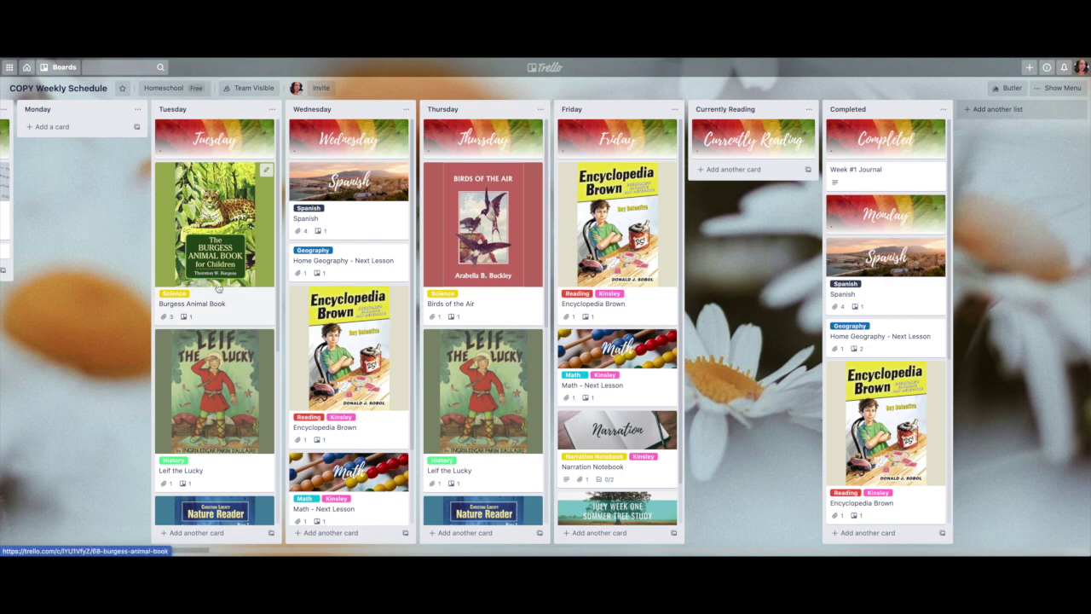
- Move all cards in the Tuesday list to the Completed list and check them there below Monday's cards
scroll(249, 256, "down", 4)
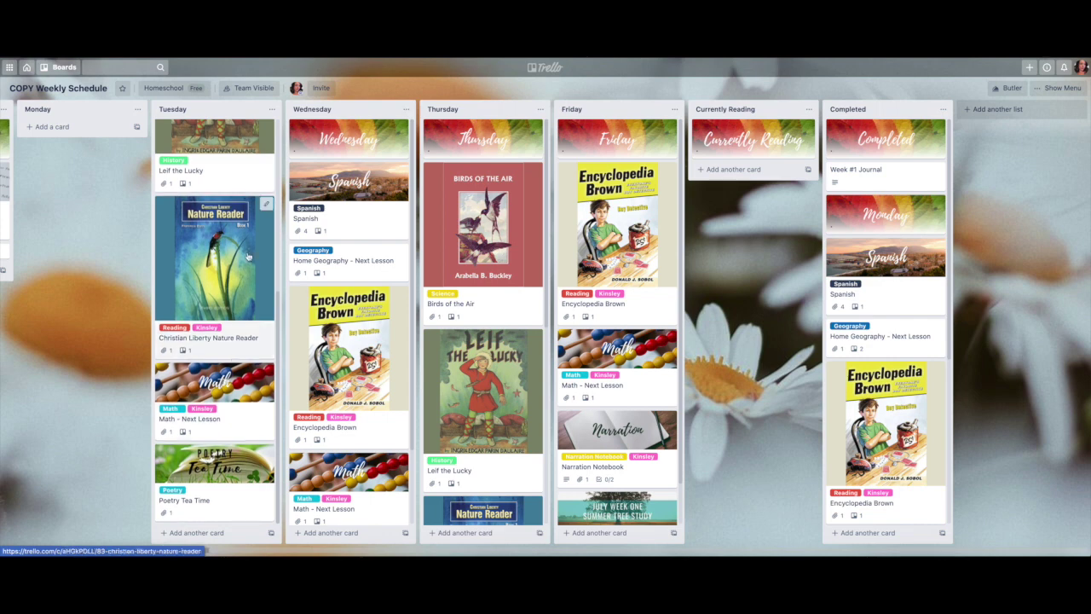
scroll(249, 256, "up", 4)
left_click(271, 113)
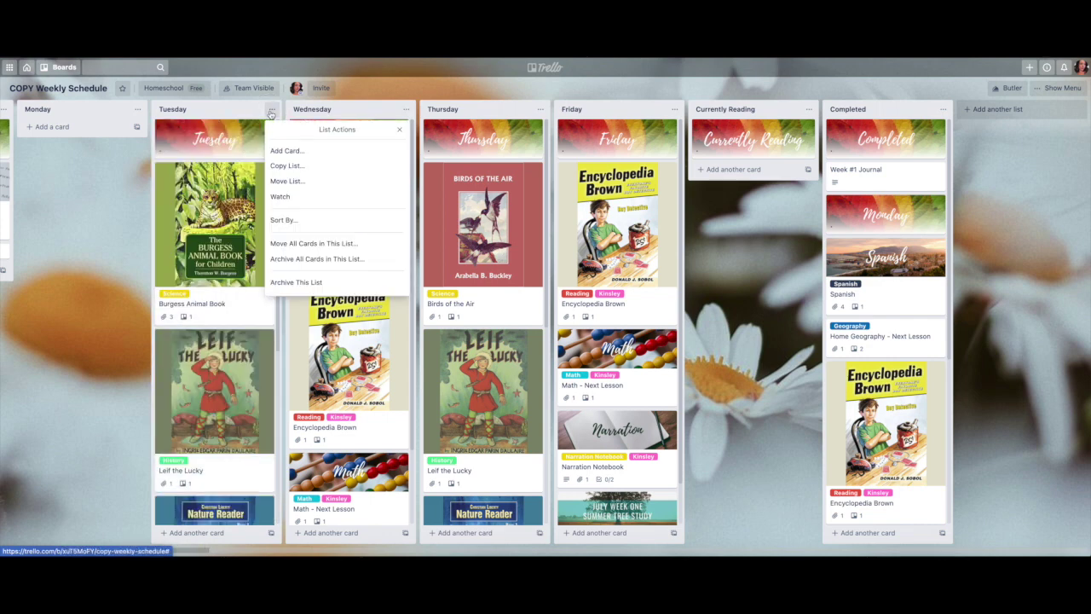
left_click(291, 243)
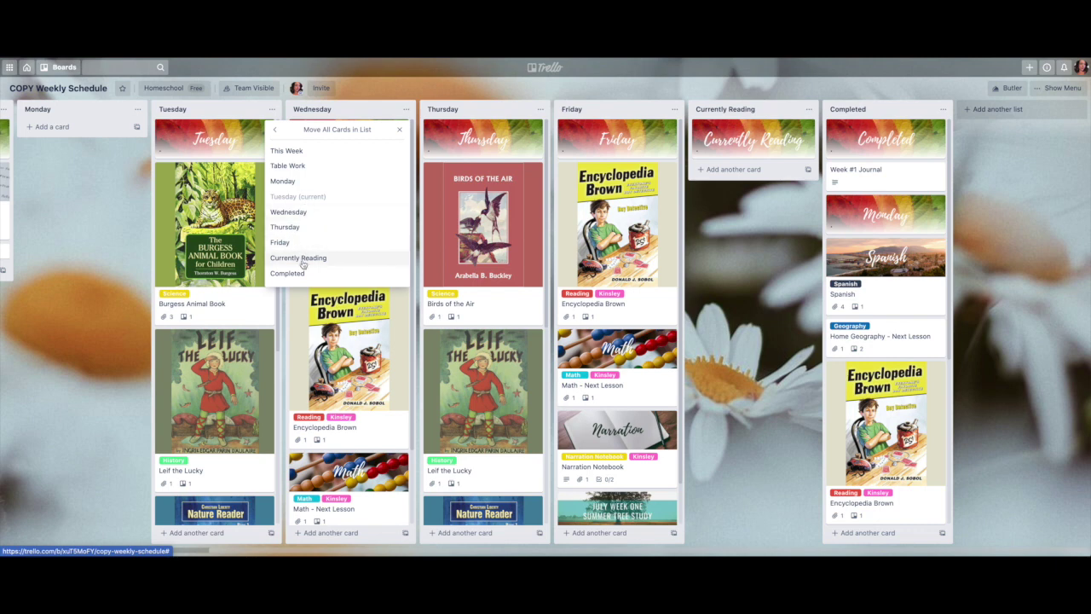
left_click(299, 274)
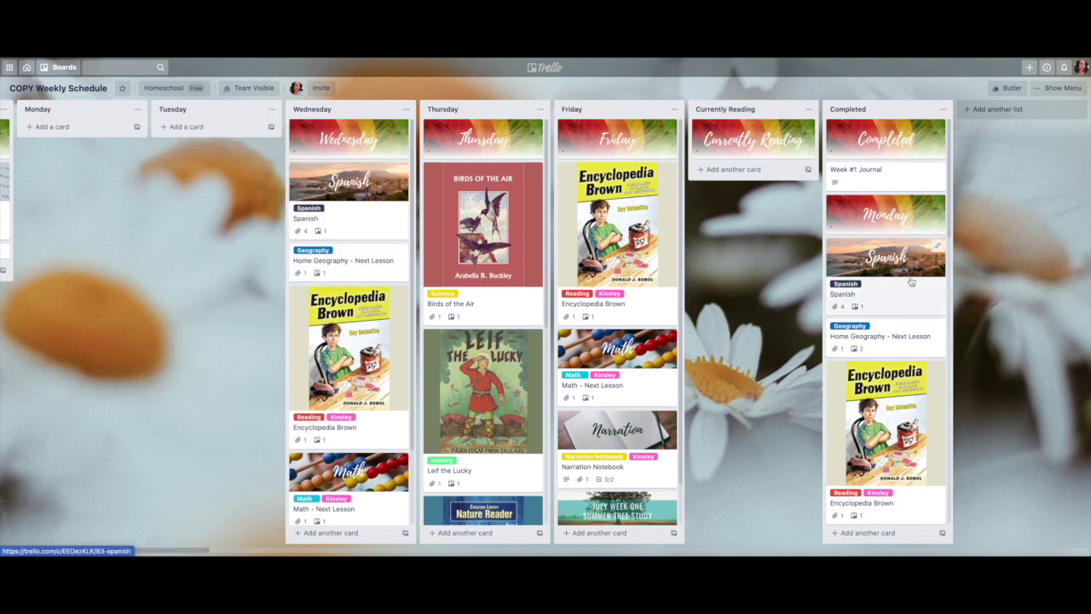
scroll(913, 302, "down", 5)
scroll(913, 302, "down", 3)
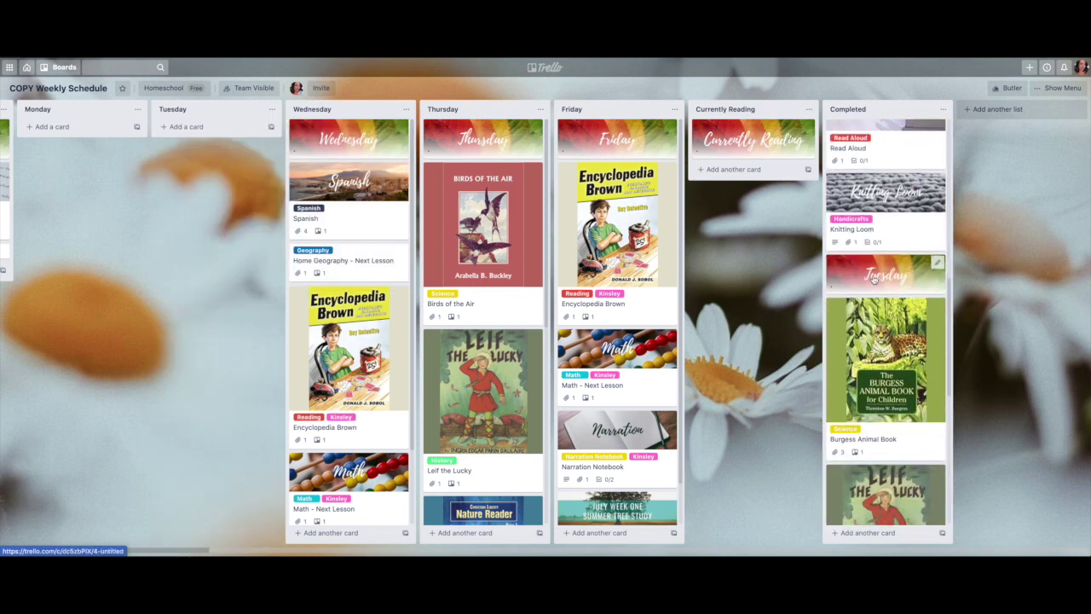
scroll(894, 366, "down", 1)
scroll(894, 367, "down", 1)
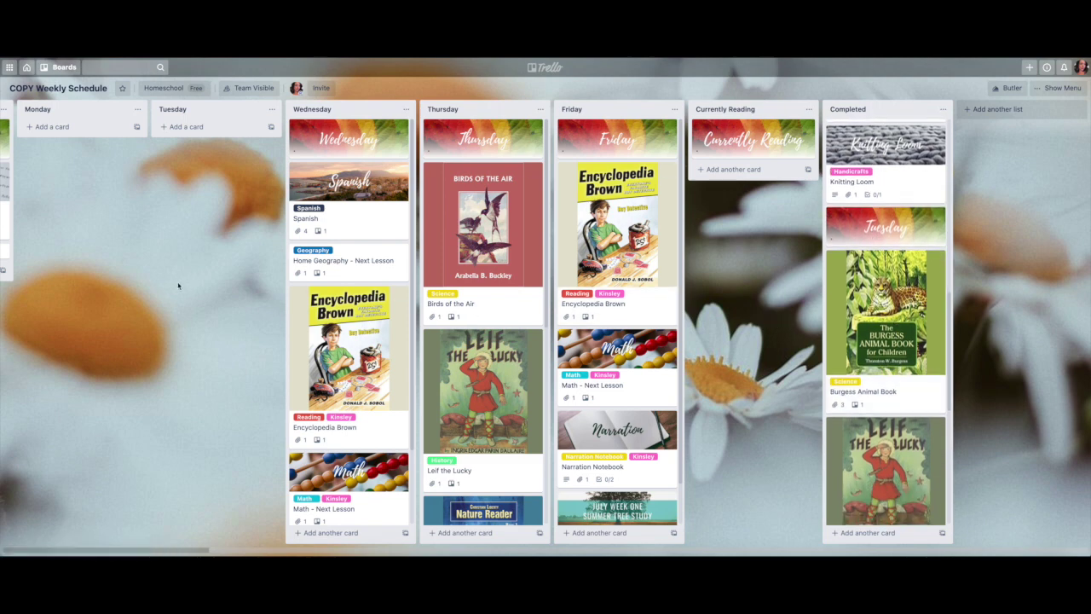
scroll(178, 285, "left", 5)
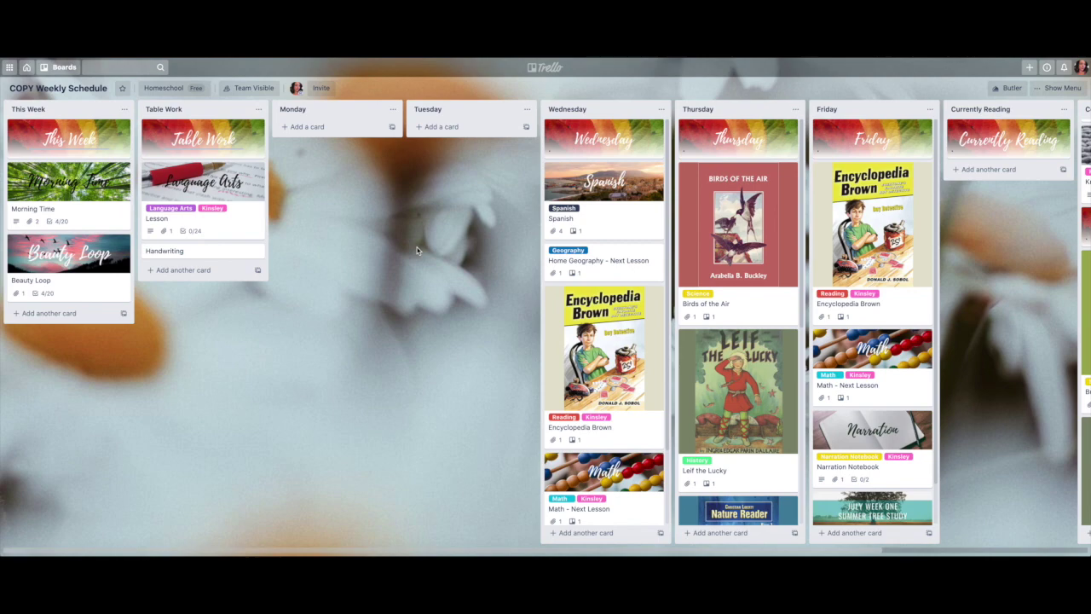